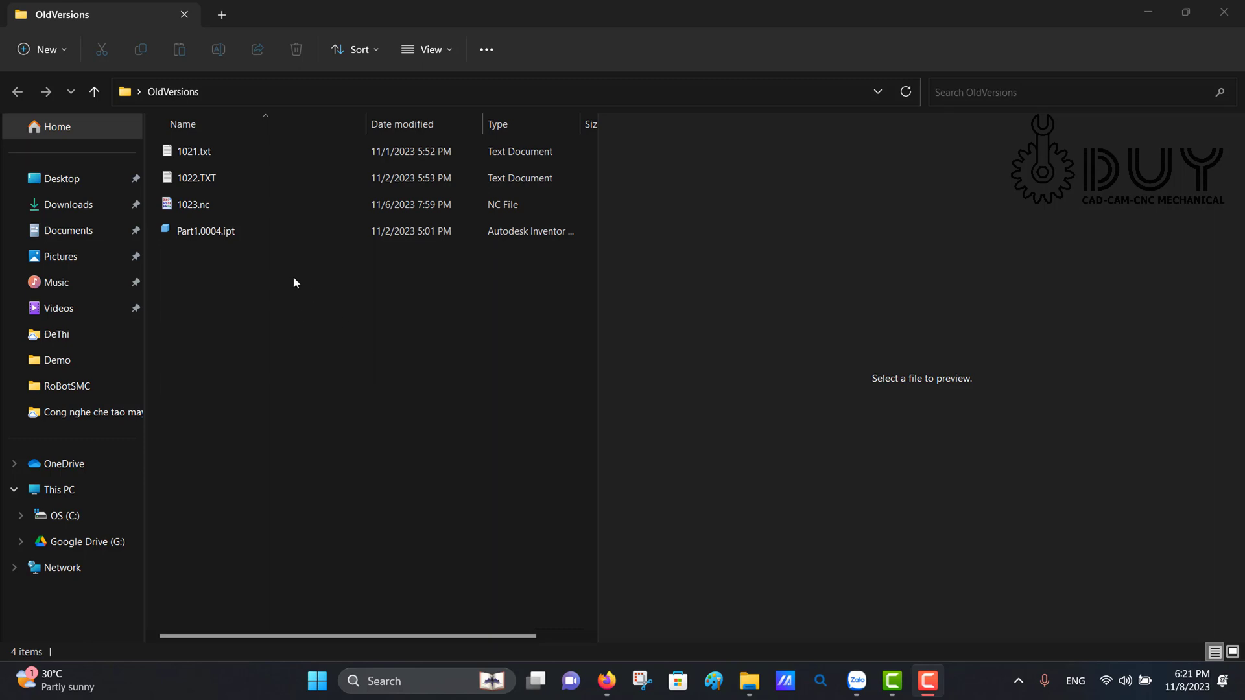
Rename 1023.nc to 1023.TXT, accepting the file extension change warning.
left_click(212, 209)
left_click(208, 208)
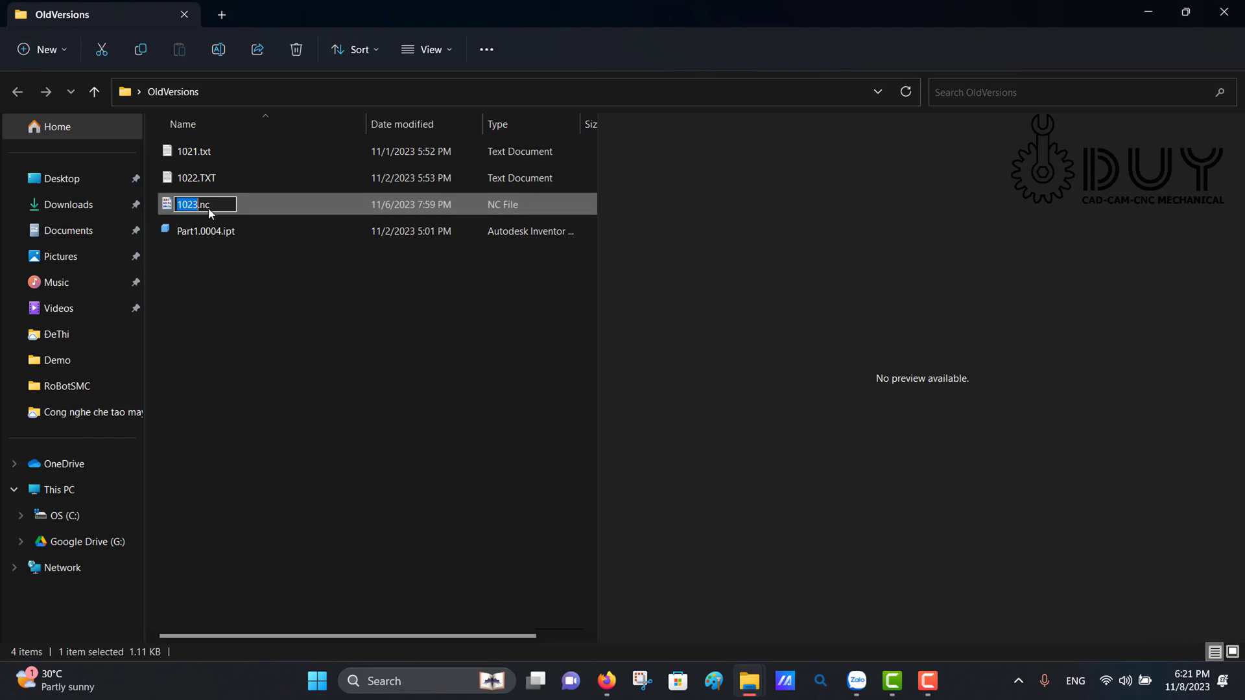
left_click(212, 208)
key("BackSpace")
key("BackSpace")
type("t")
key("BackSpace")
type("T")
type("XT")
key("Return")
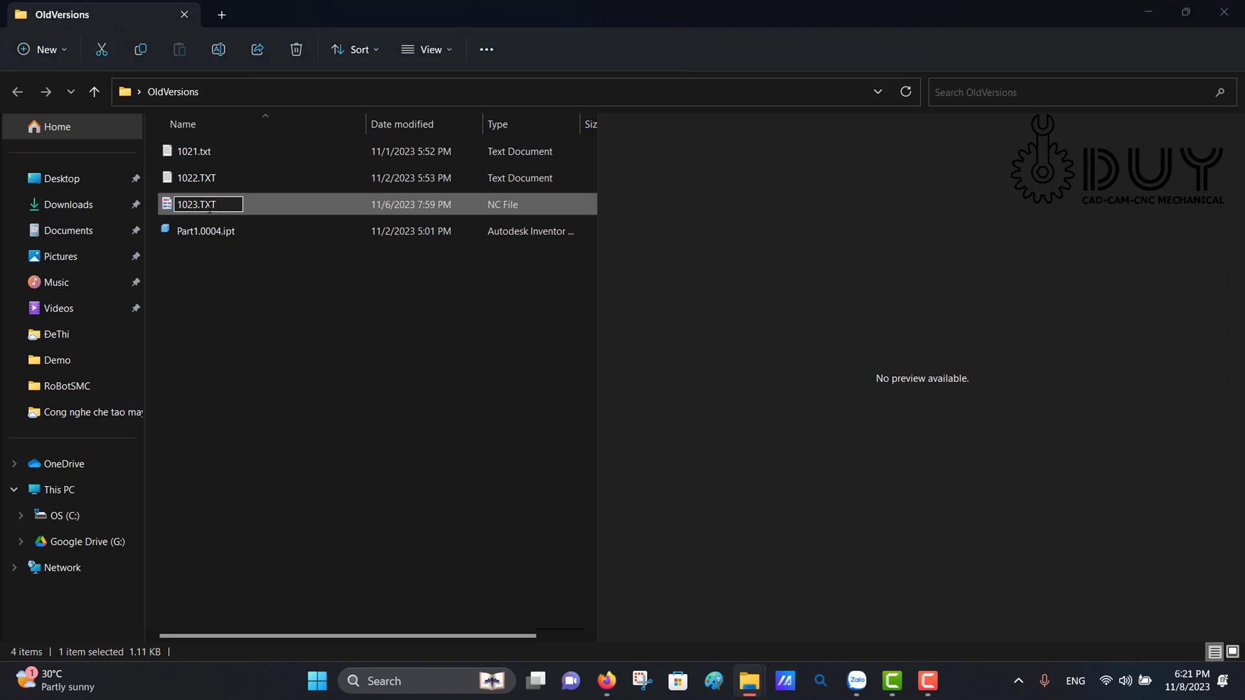
left_click(681, 351)
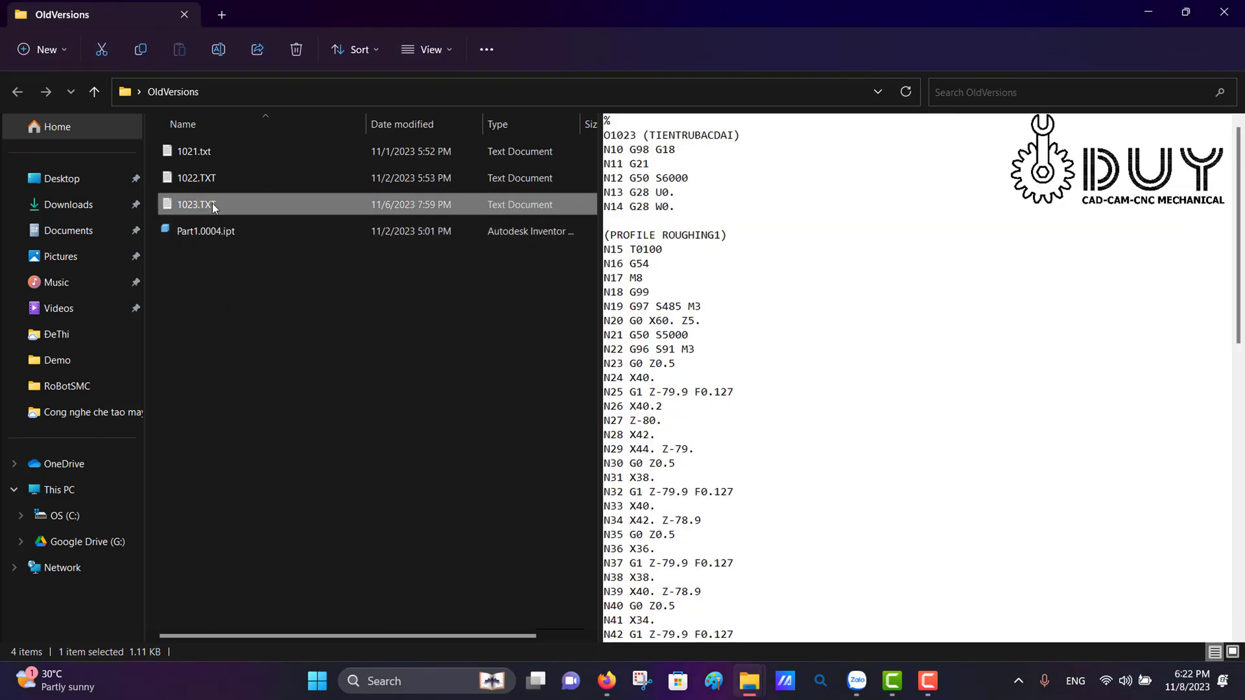
In 1023.TXT, change line N15 from T0100 to T01 M6, select all, then close Notepad.
double_click(213, 204)
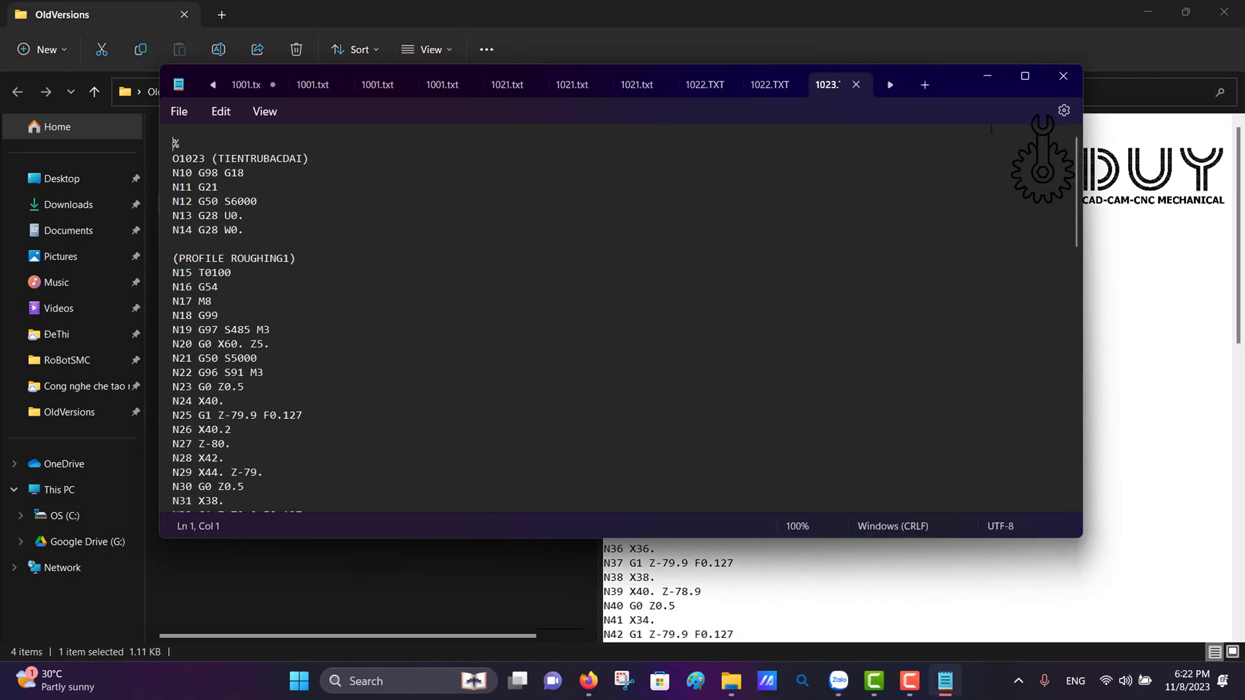
left_click(1026, 80)
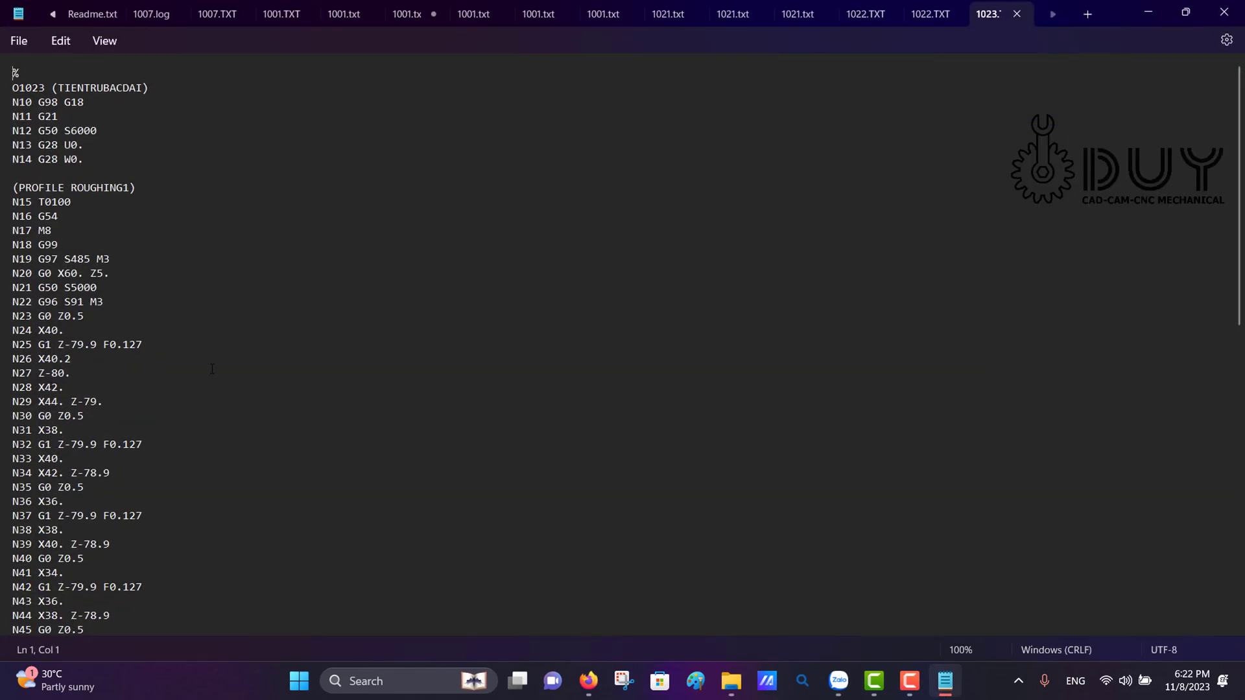
left_click(79, 202)
key("BackSpace")
key("BackSpace")
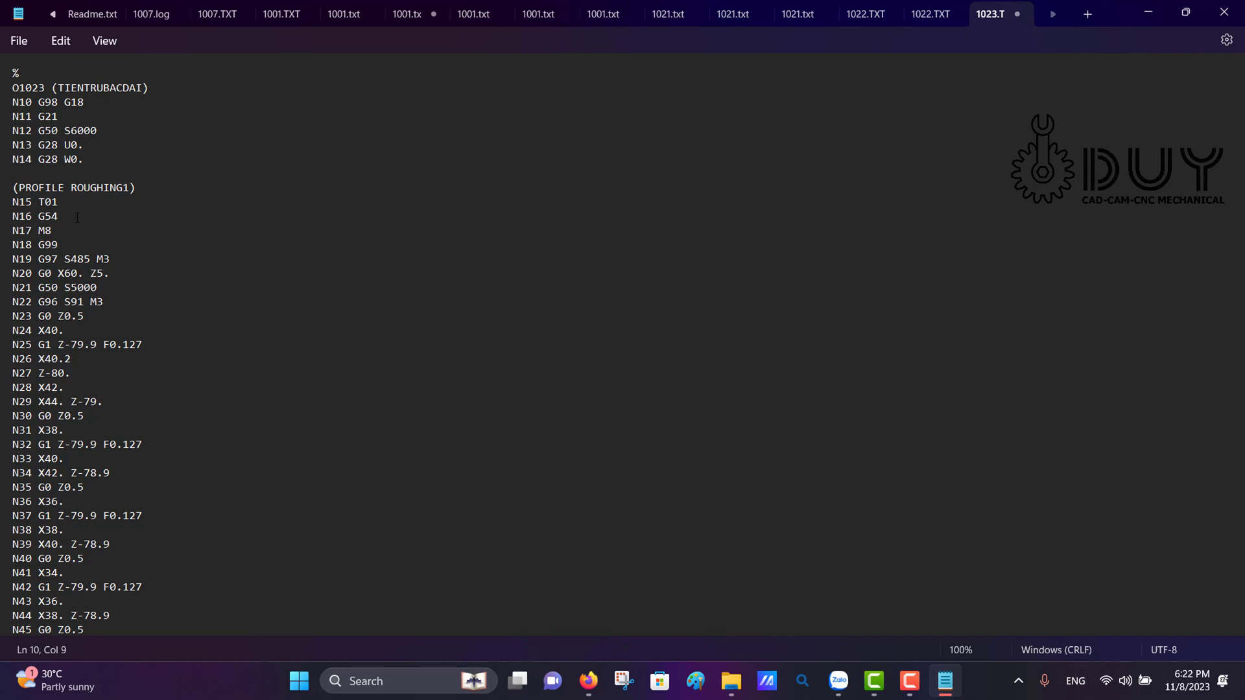
type("M6")
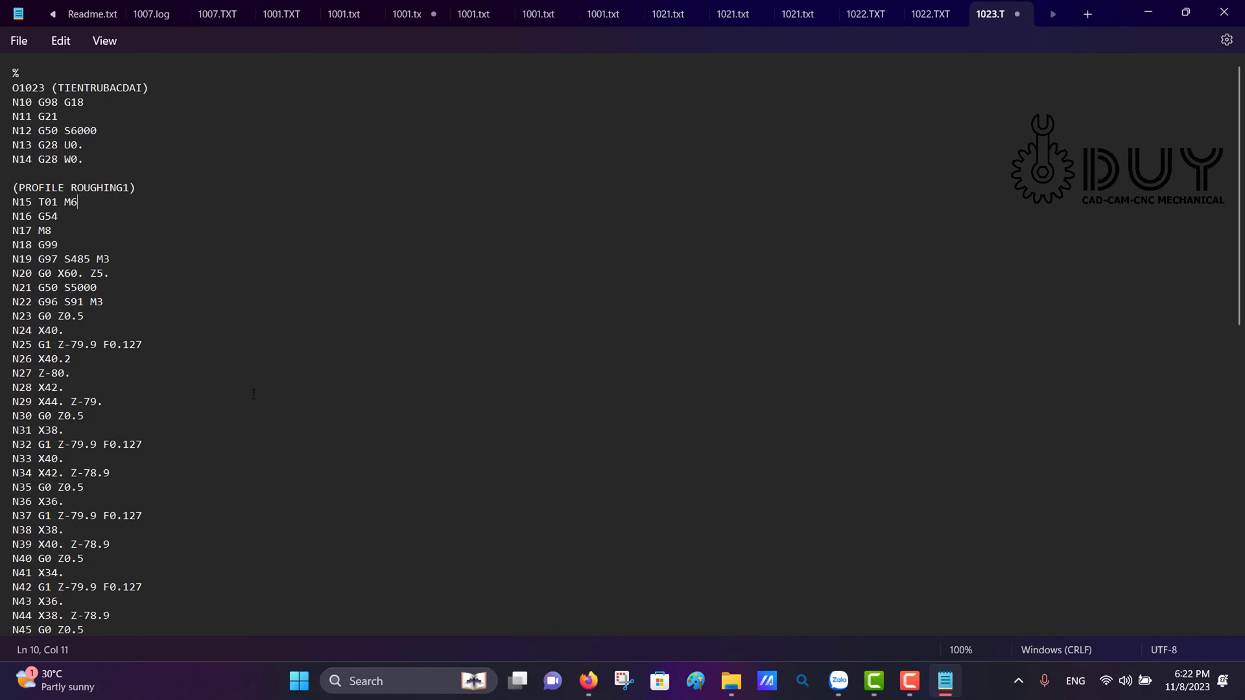
key("ctrl+a")
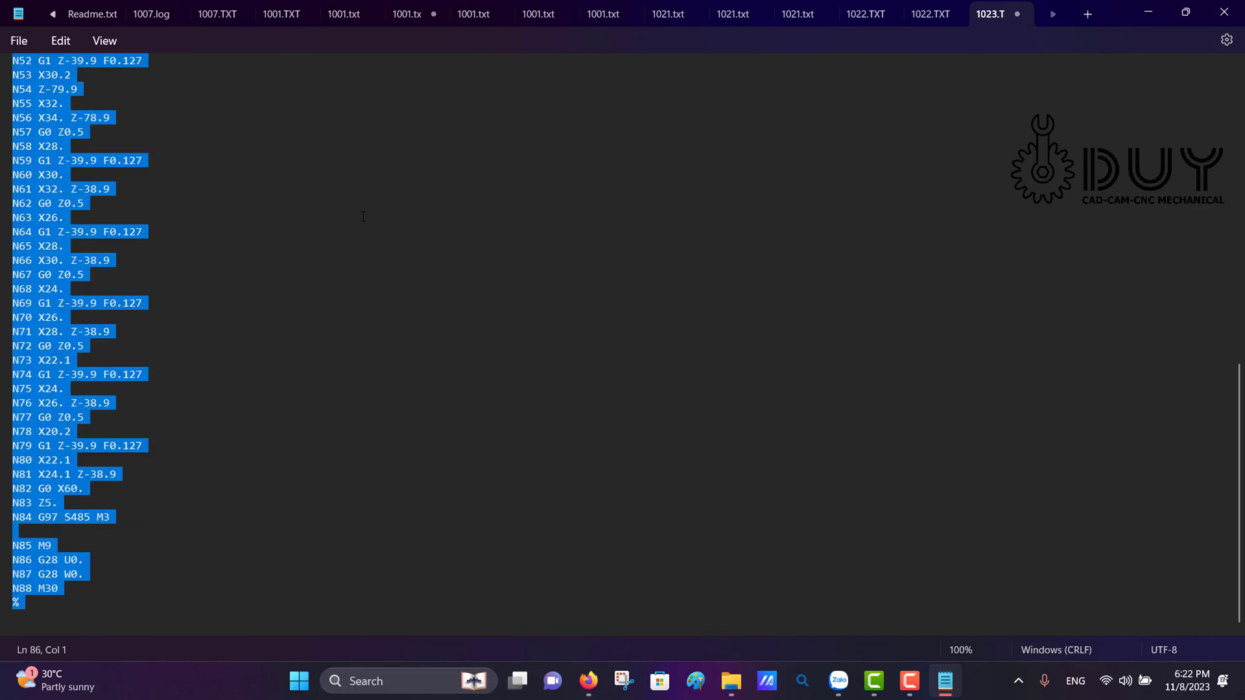
left_click(1224, 12)
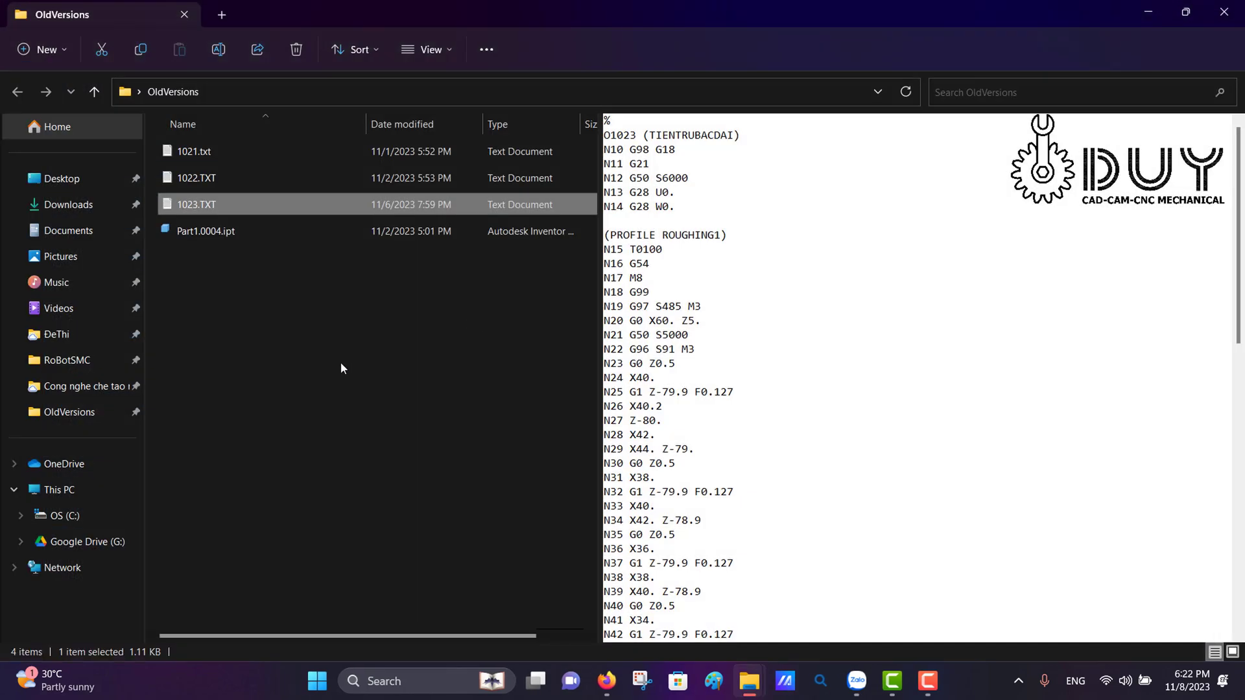
Minimize File Explorer and launch CNC Simulator Pro from its desktop shortcut.
left_click(341, 367)
left_click(1163, 11)
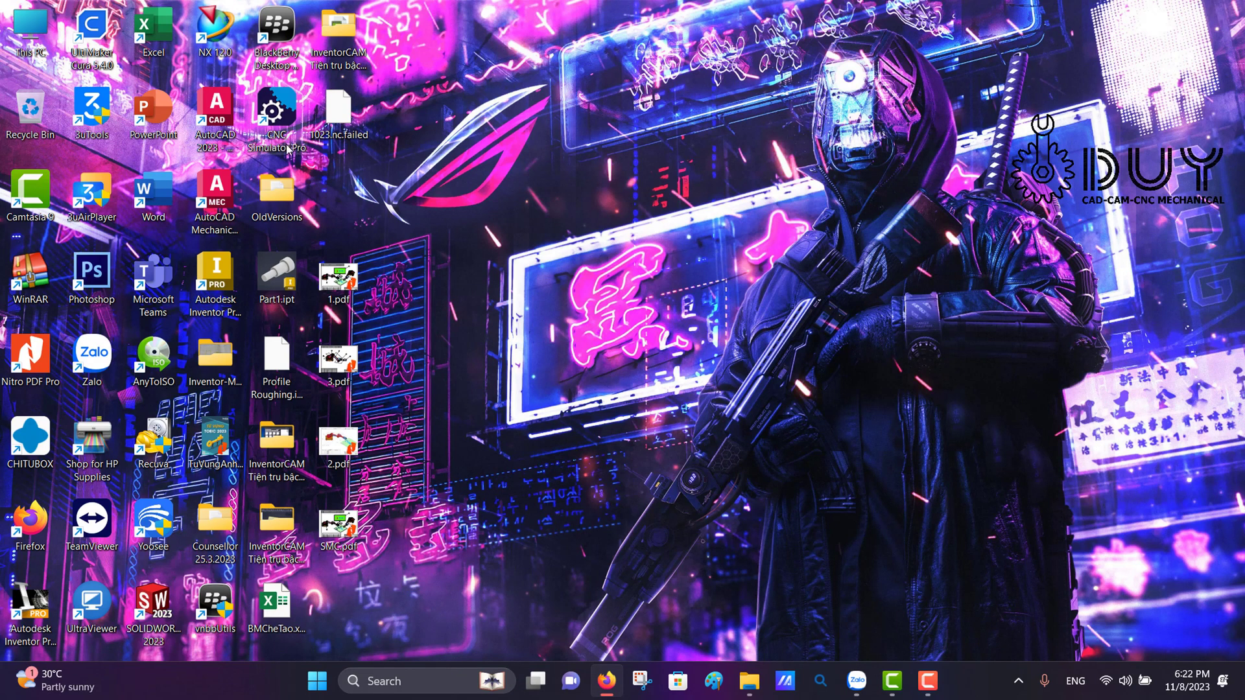
double_click(289, 148)
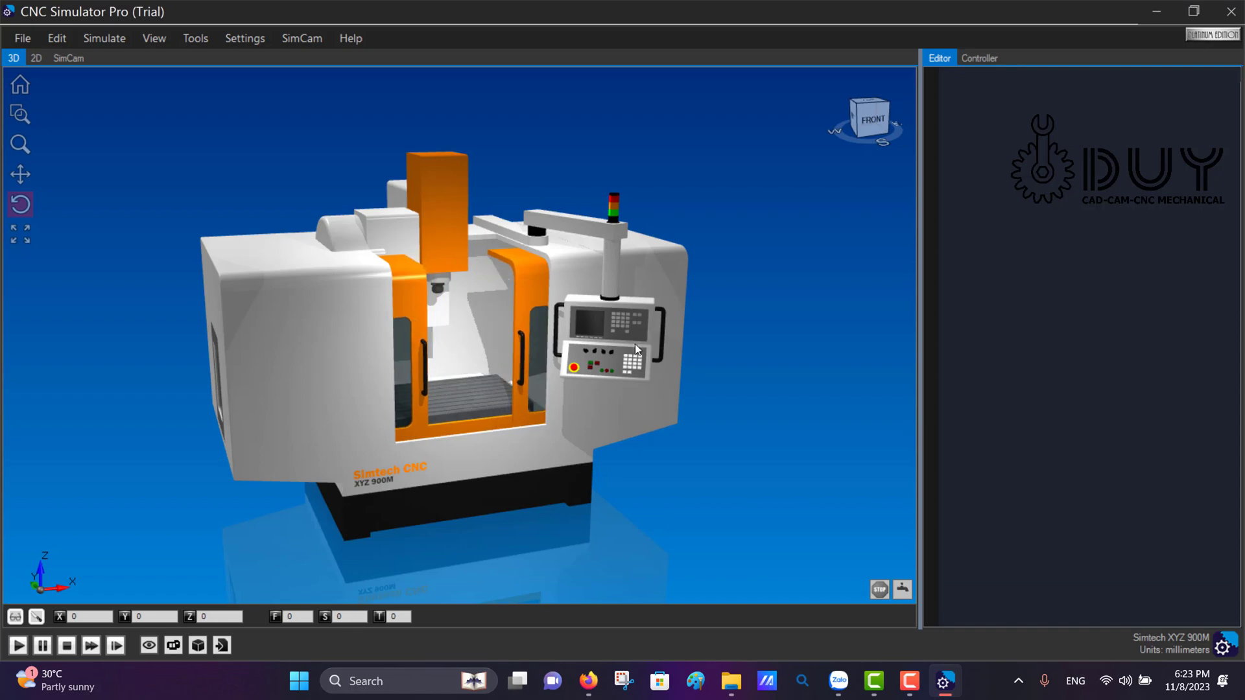
Replace the Simtech XYZ 900M mill with the FunkyTurn lathe from the Turning machines.
mouse_move(613, 411)
left_mouse_down()
mouse_move(500, 457)
mouse_move(532, 344)
mouse_move(529, 435)
mouse_move(454, 376)
left_mouse_up()
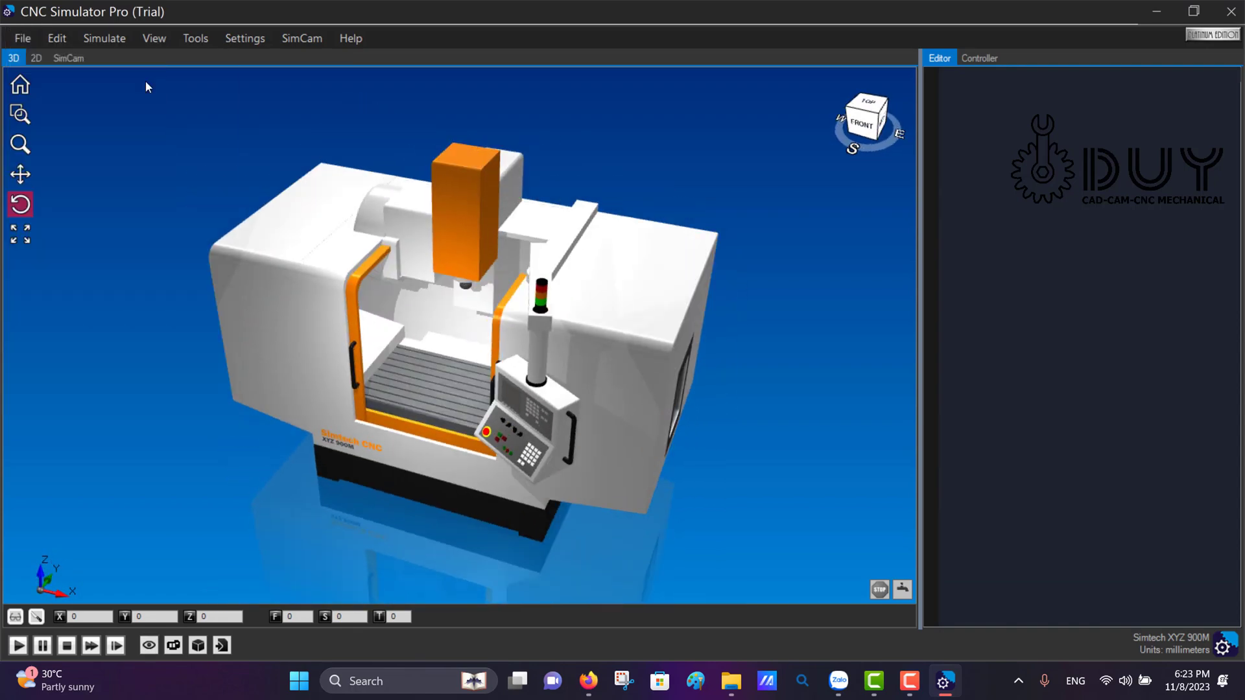
left_click(23, 38)
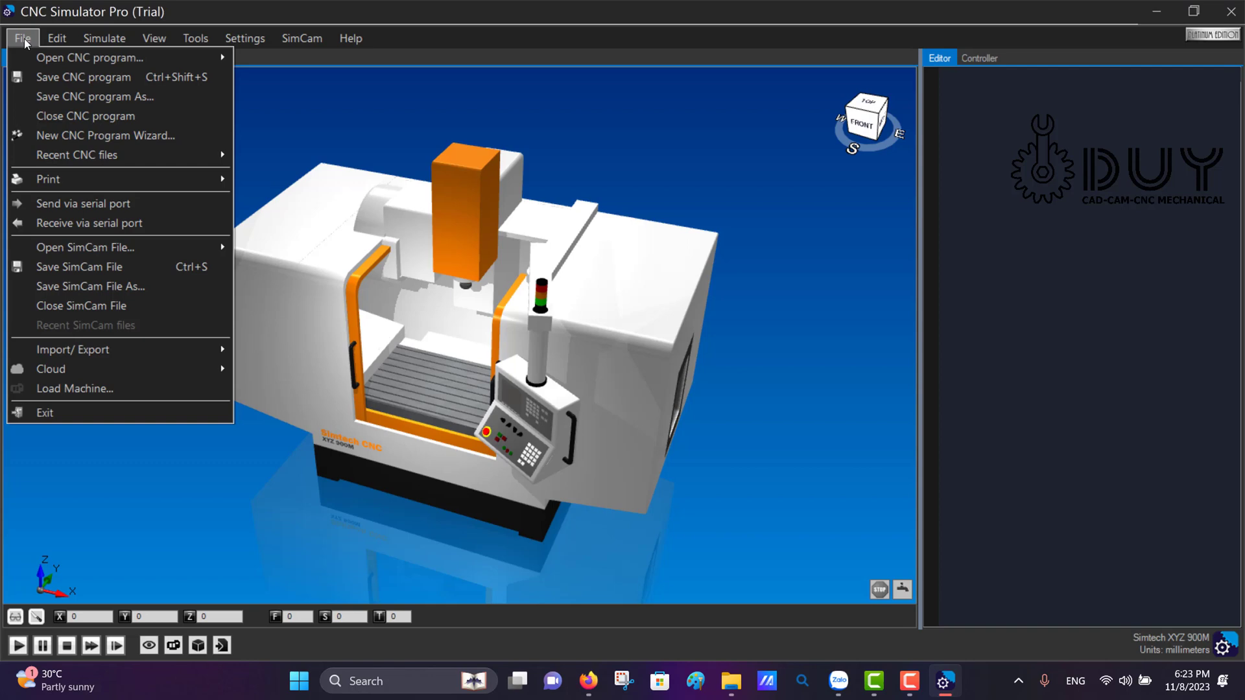
left_click(65, 388)
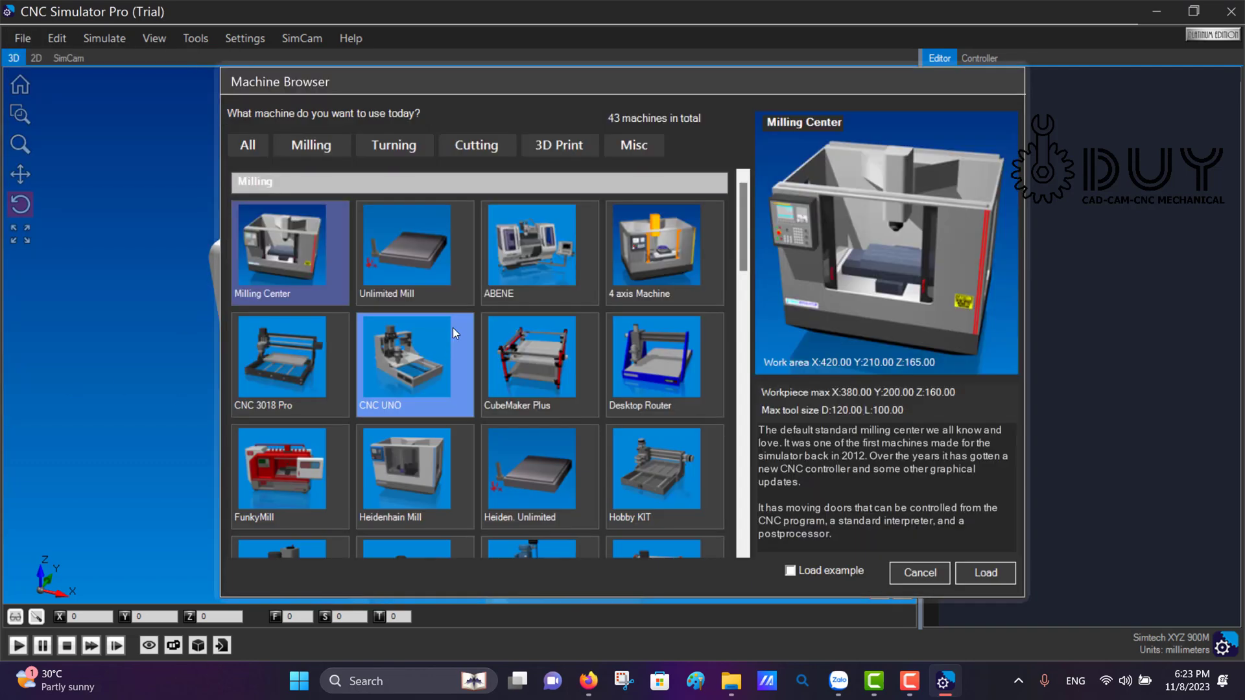
left_click(402, 146)
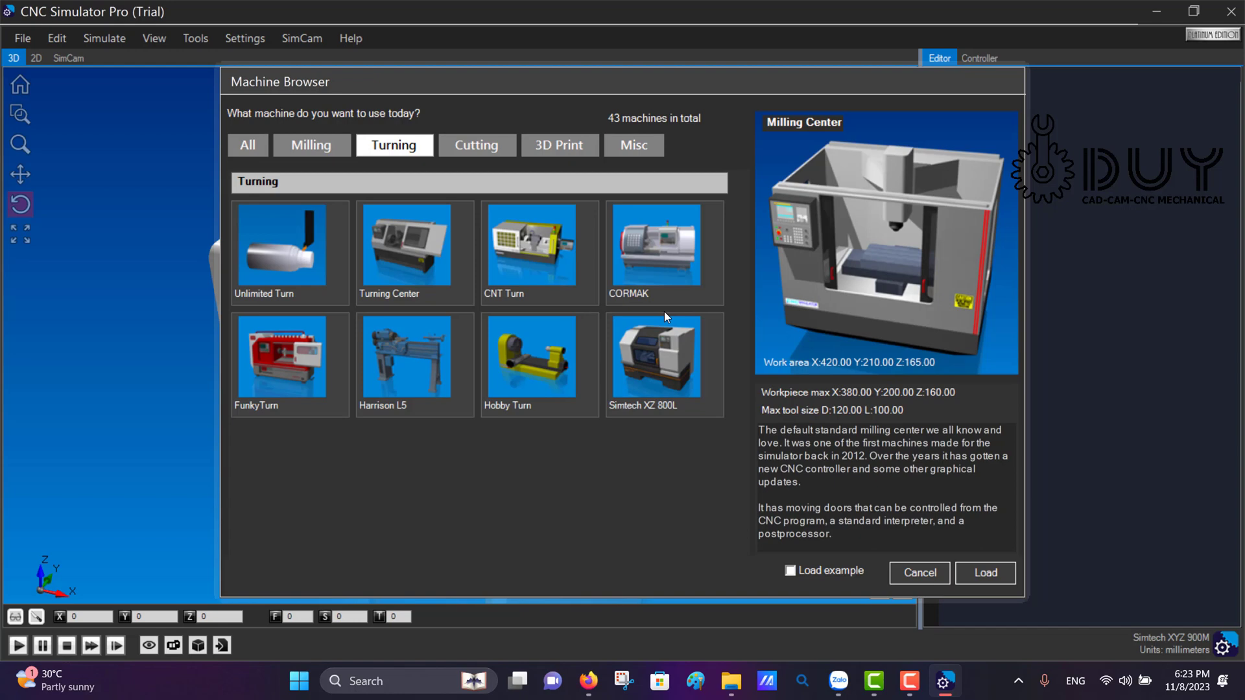
left_click(318, 377)
key("Escape")
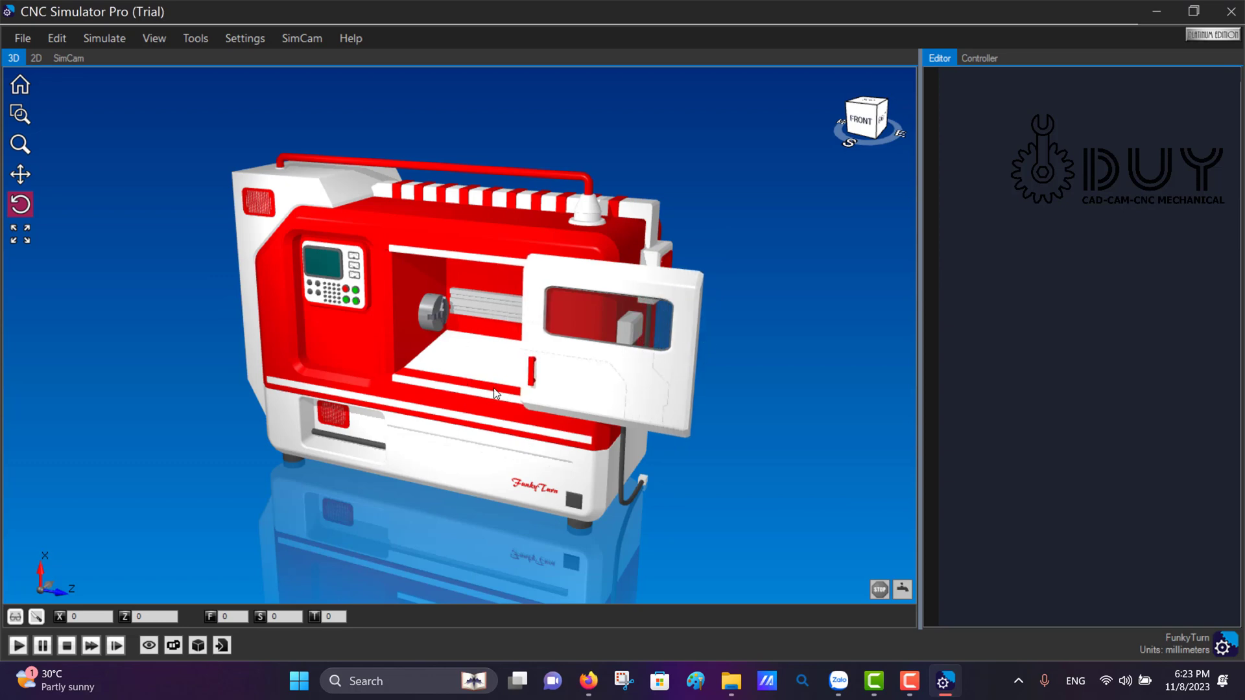
Insert the T1 Left hand Roughing tool call into the program from the tool inventory.
scroll(465, 323, "up", 3)
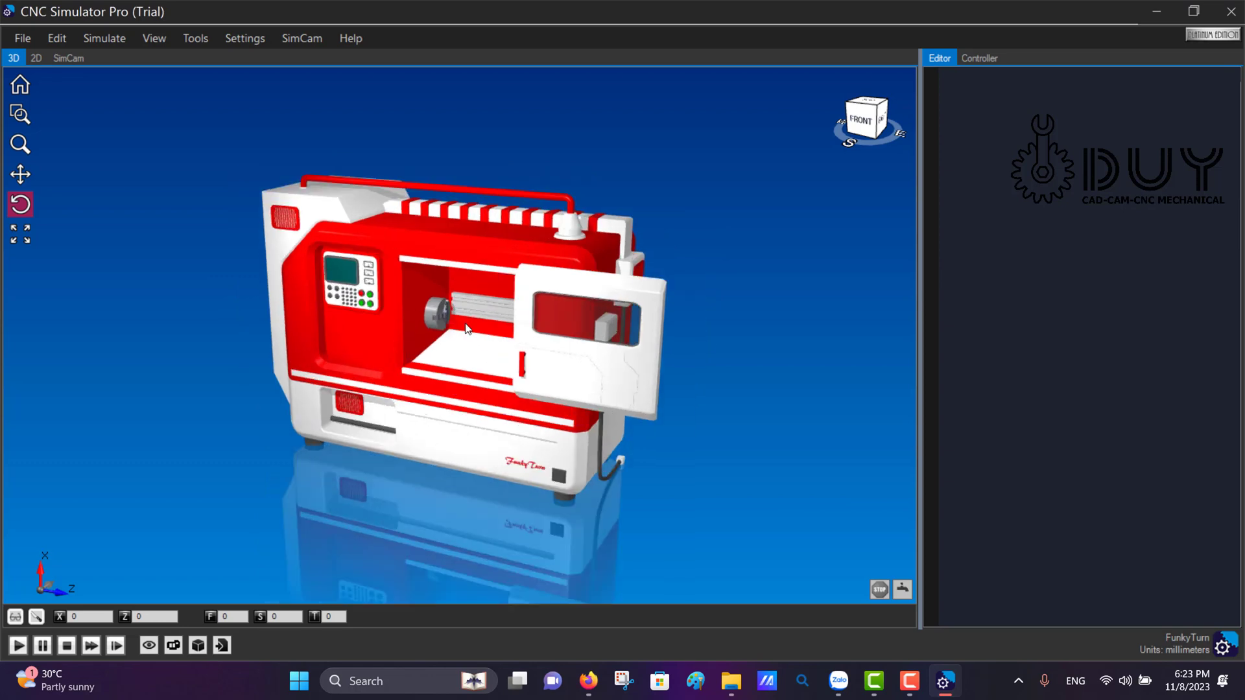
mouse_move(505, 285)
left_mouse_down()
mouse_move(575, 339)
mouse_move(541, 283)
mouse_move(491, 300)
mouse_move(528, 254)
mouse_move(476, 324)
left_mouse_up()
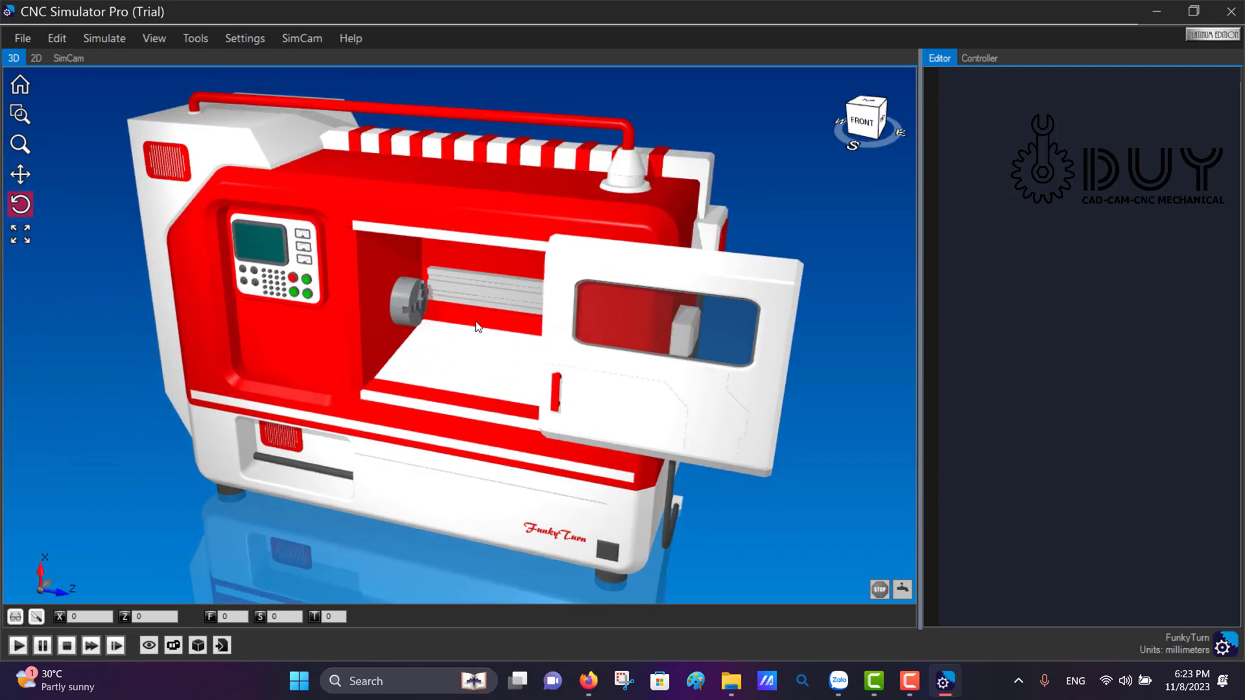
left_click(208, 639)
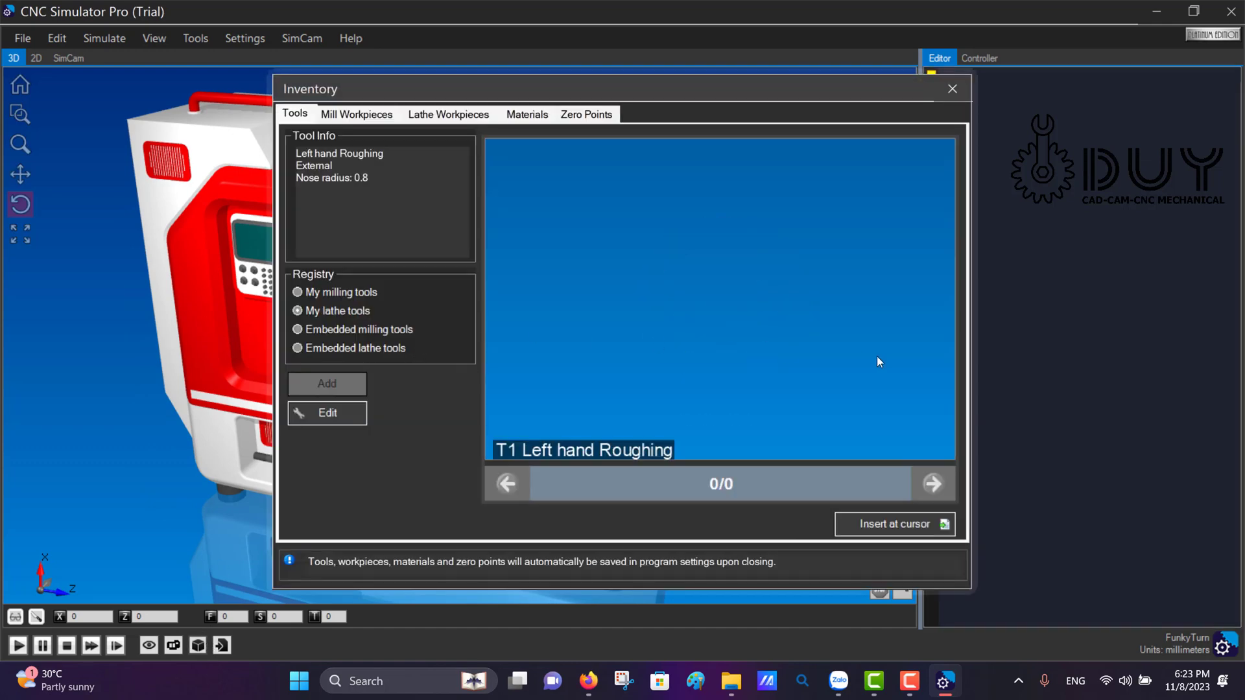
left_click(932, 485)
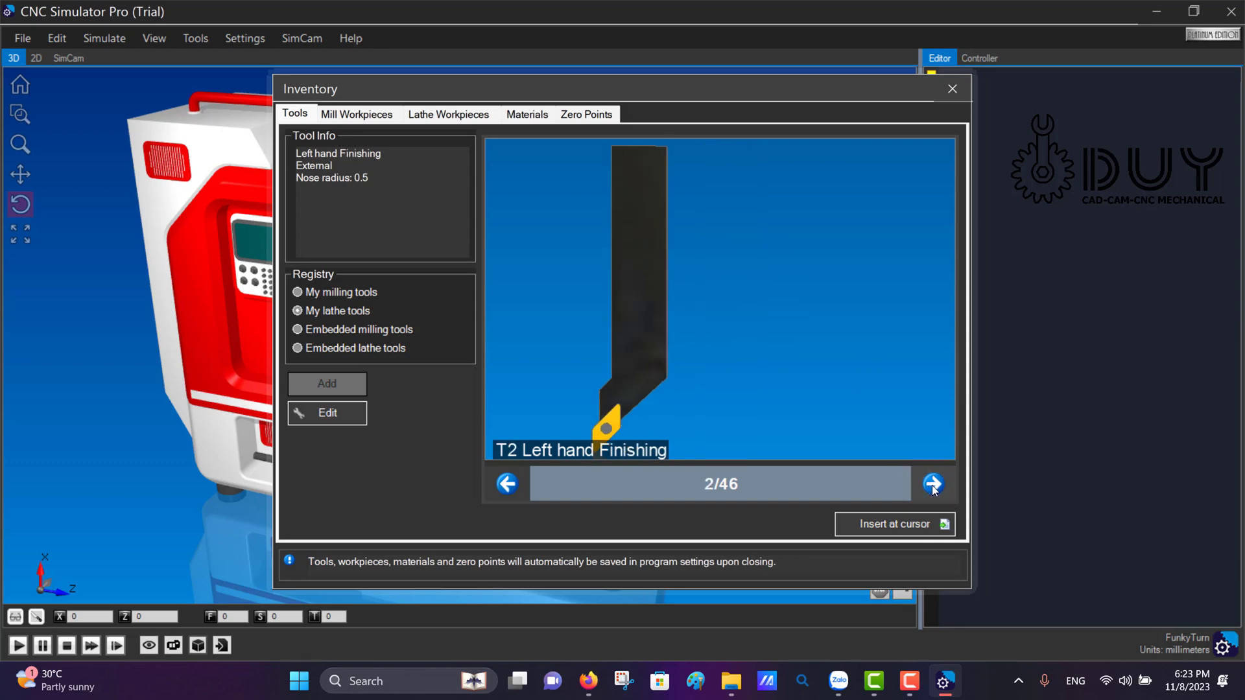
left_click(933, 485)
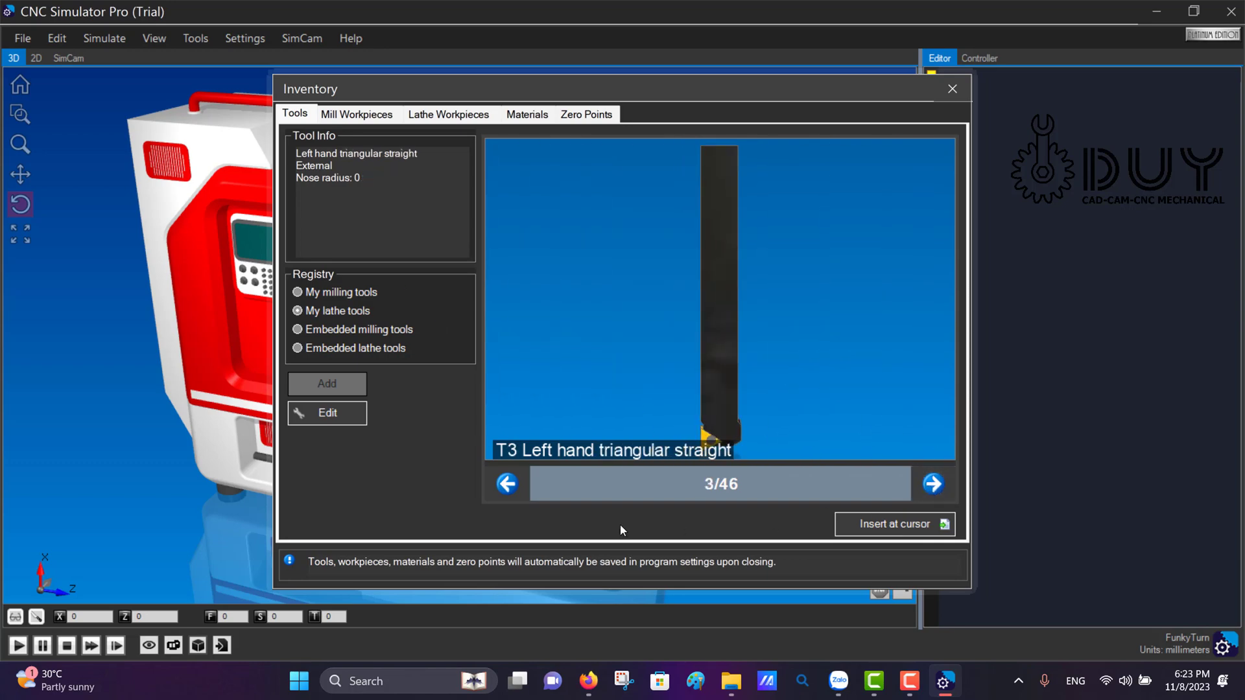
left_click(503, 494)
left_click(503, 494)
left_click(504, 493)
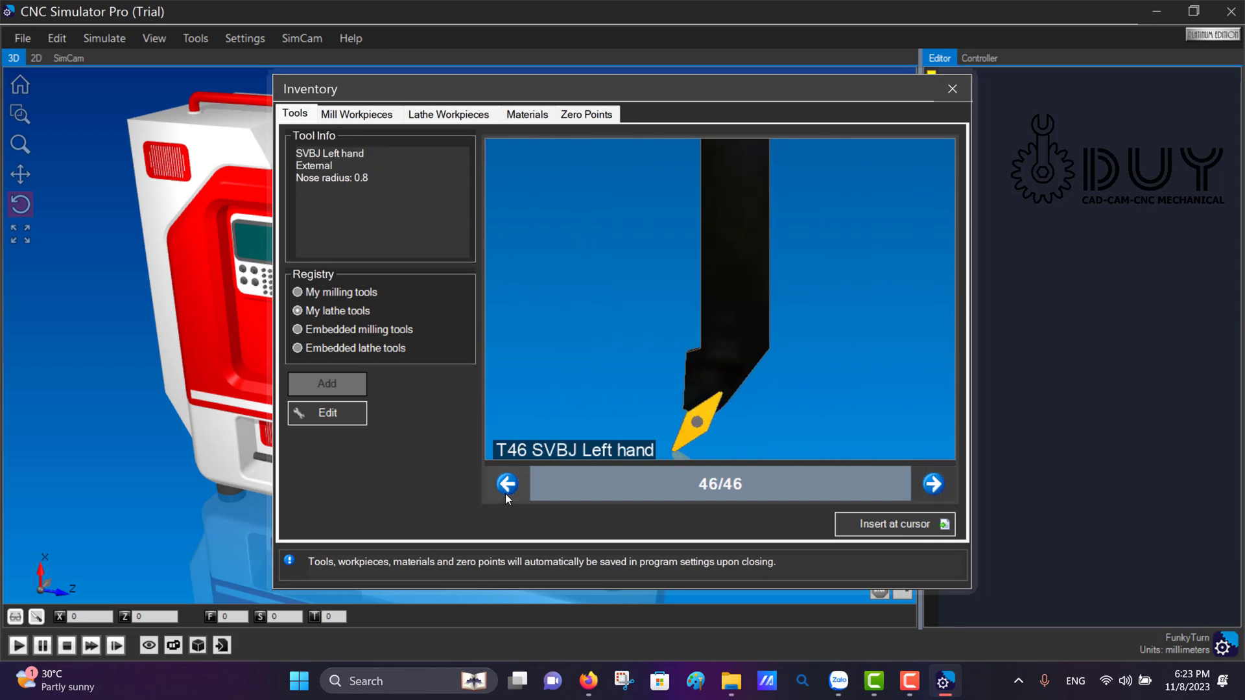
left_click(944, 496)
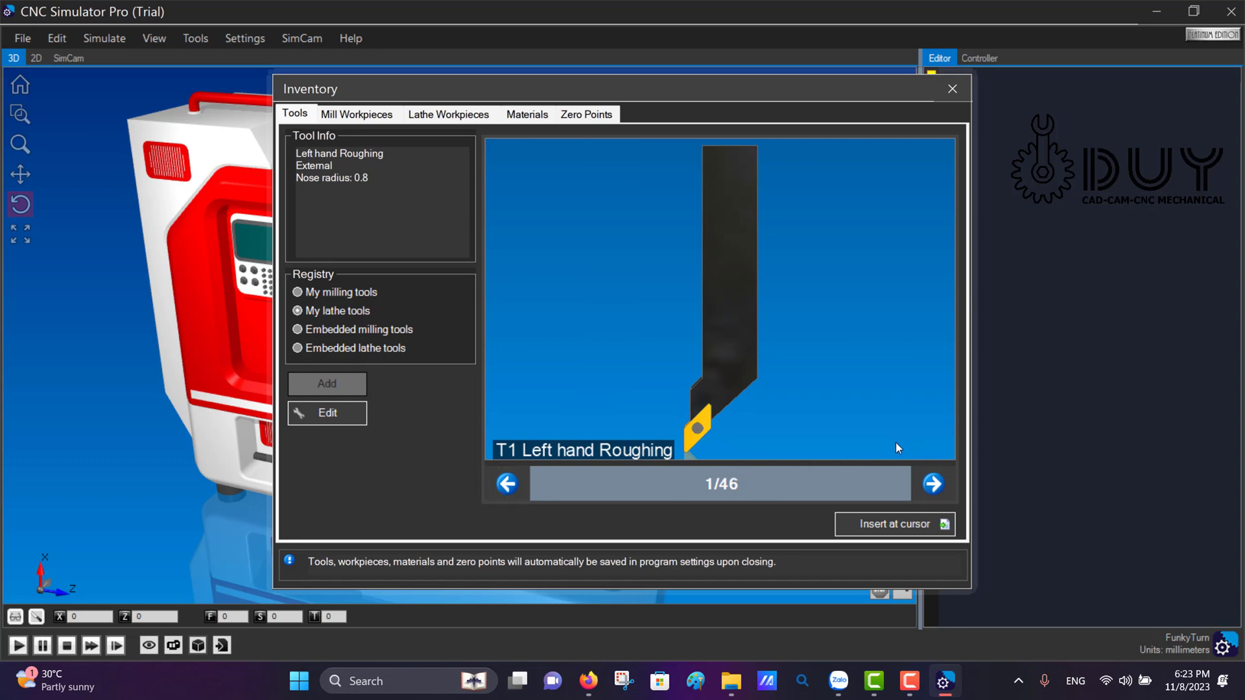
left_click(865, 523)
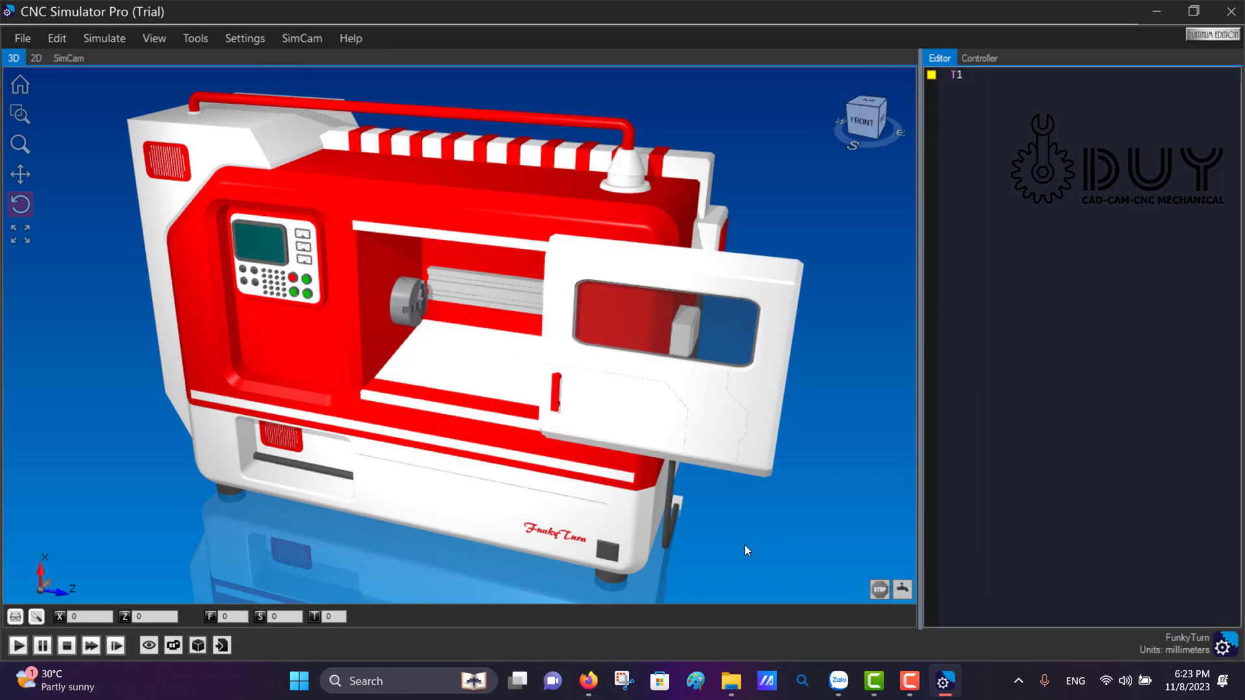
Check the 42 × 140 lathe workpiece and materials, then show the zero points list.
left_click(198, 644)
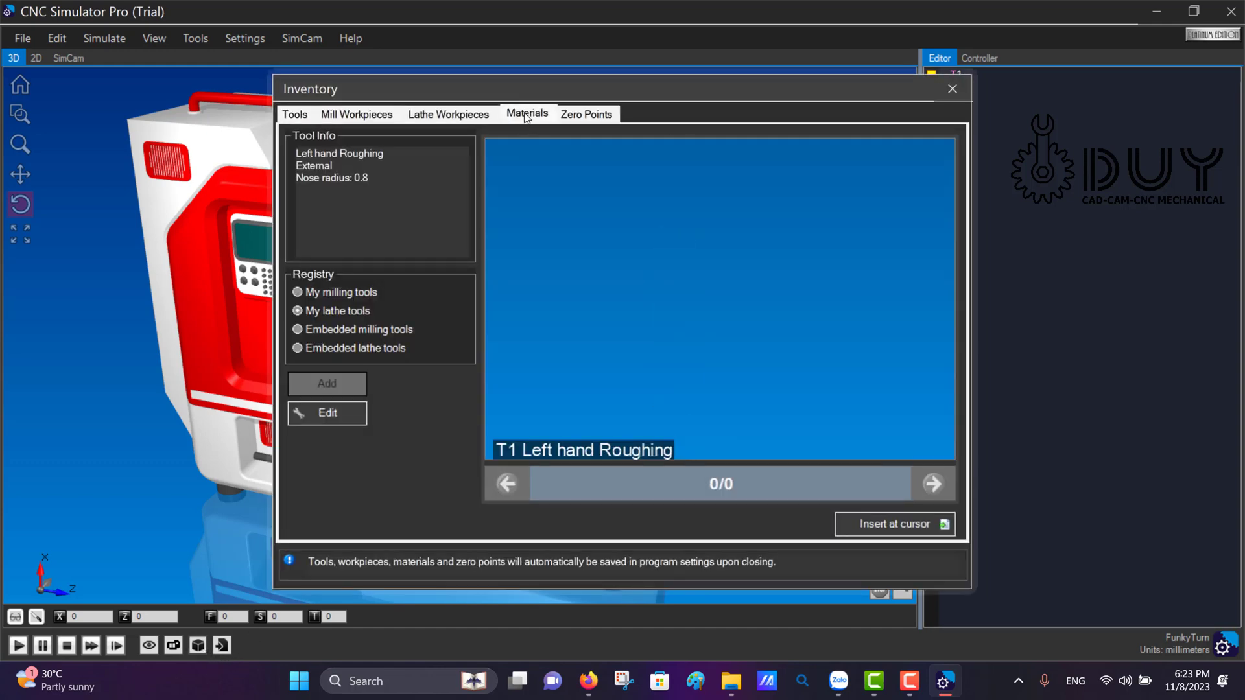
left_click(525, 116)
left_click(452, 123)
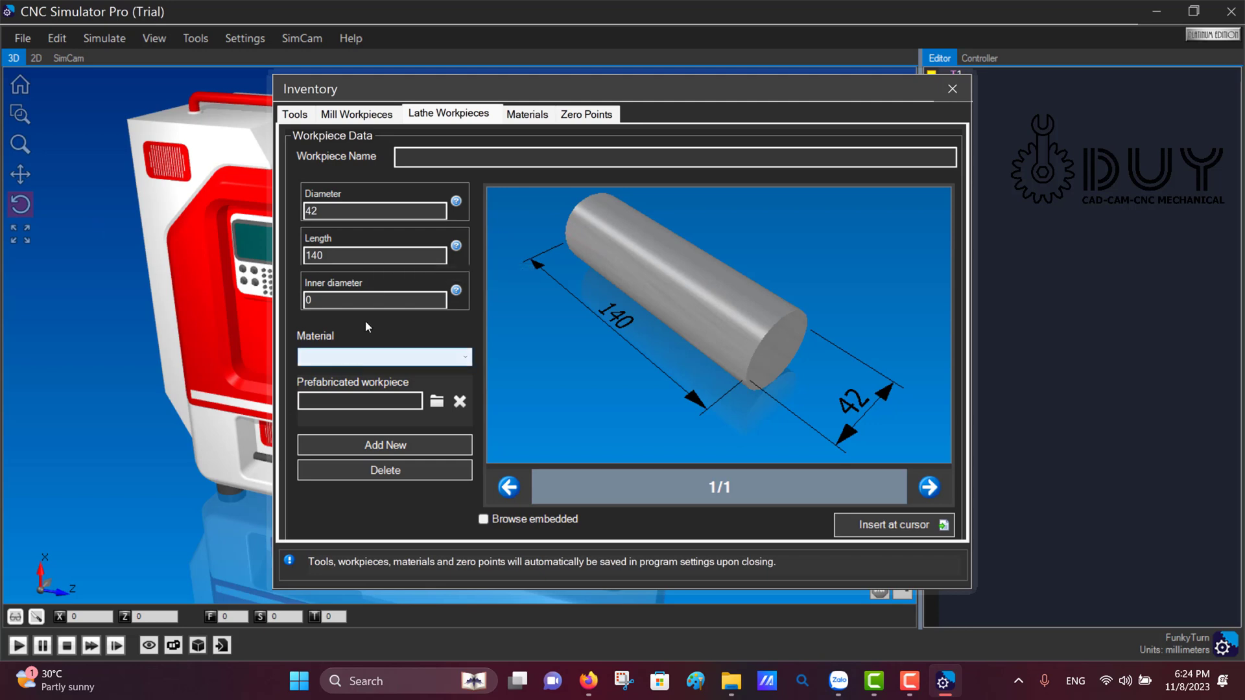
left_click(535, 120)
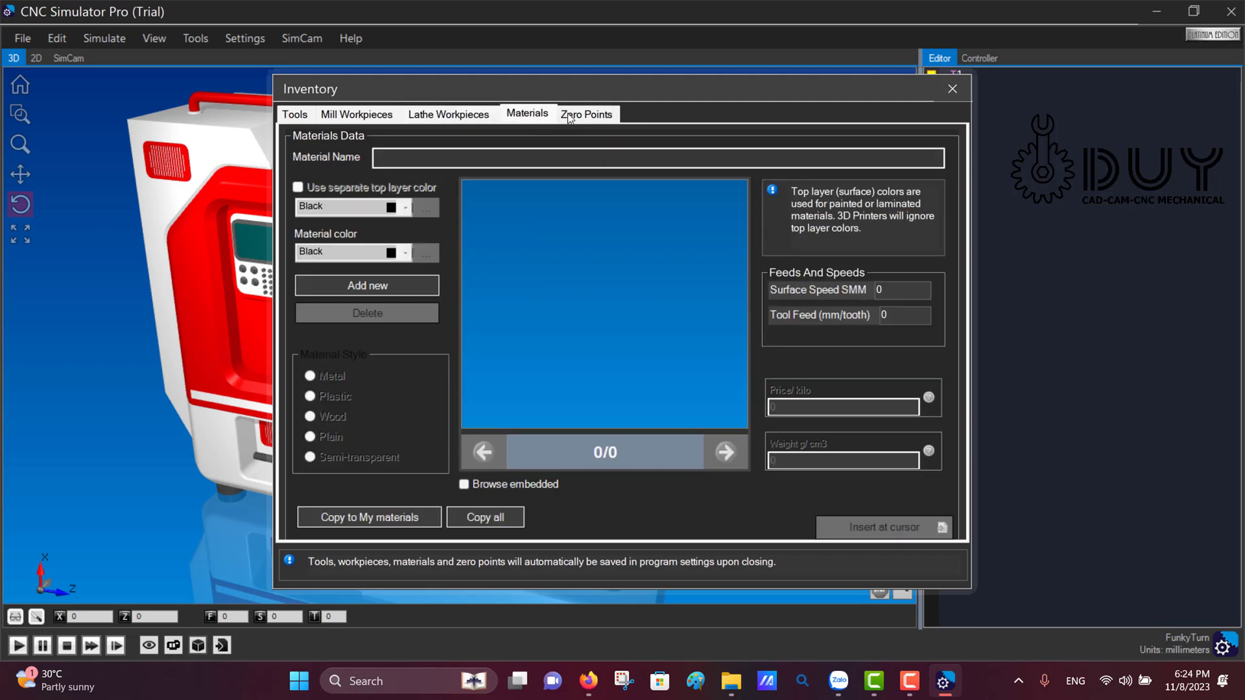
left_click(577, 118)
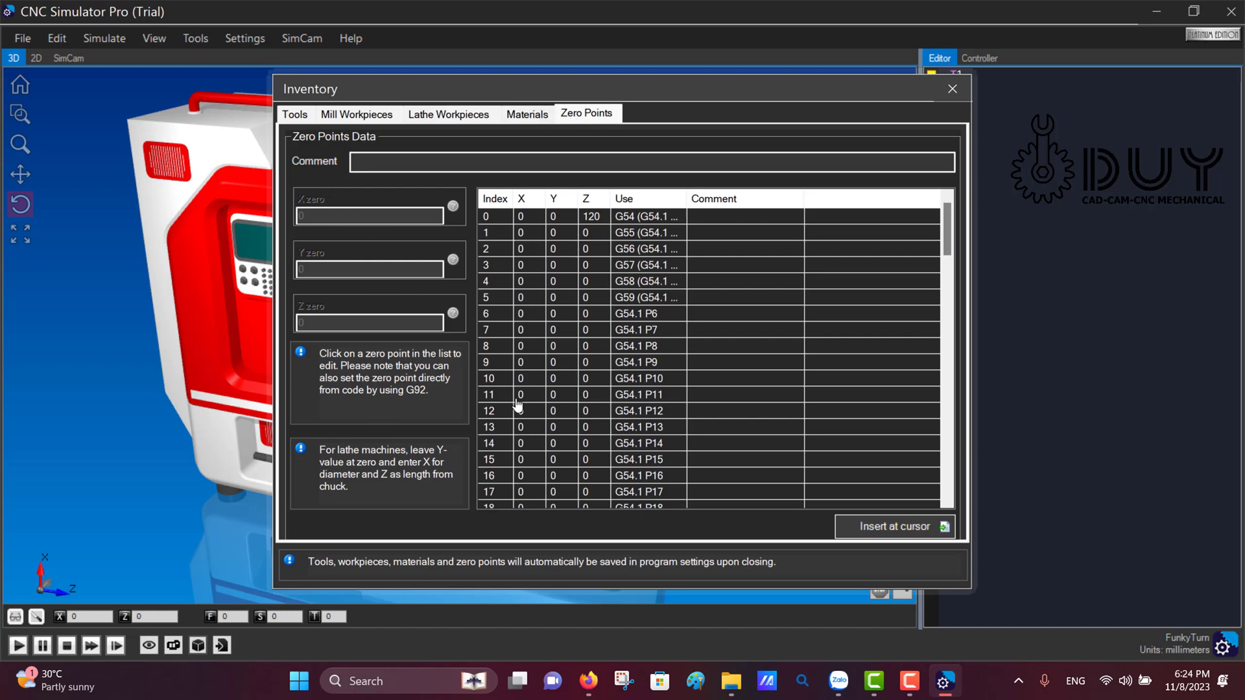
Insert the G54 zero point (Z 120) into the program after T1.
left_click(590, 220)
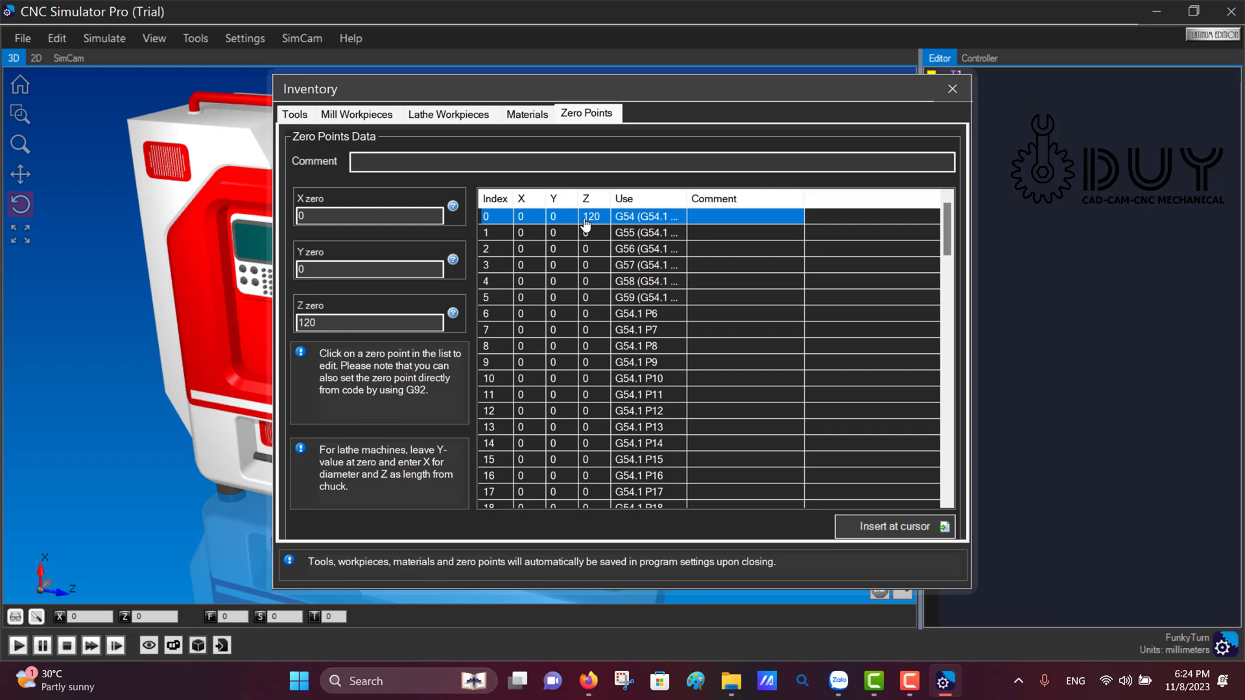
left_click(897, 537)
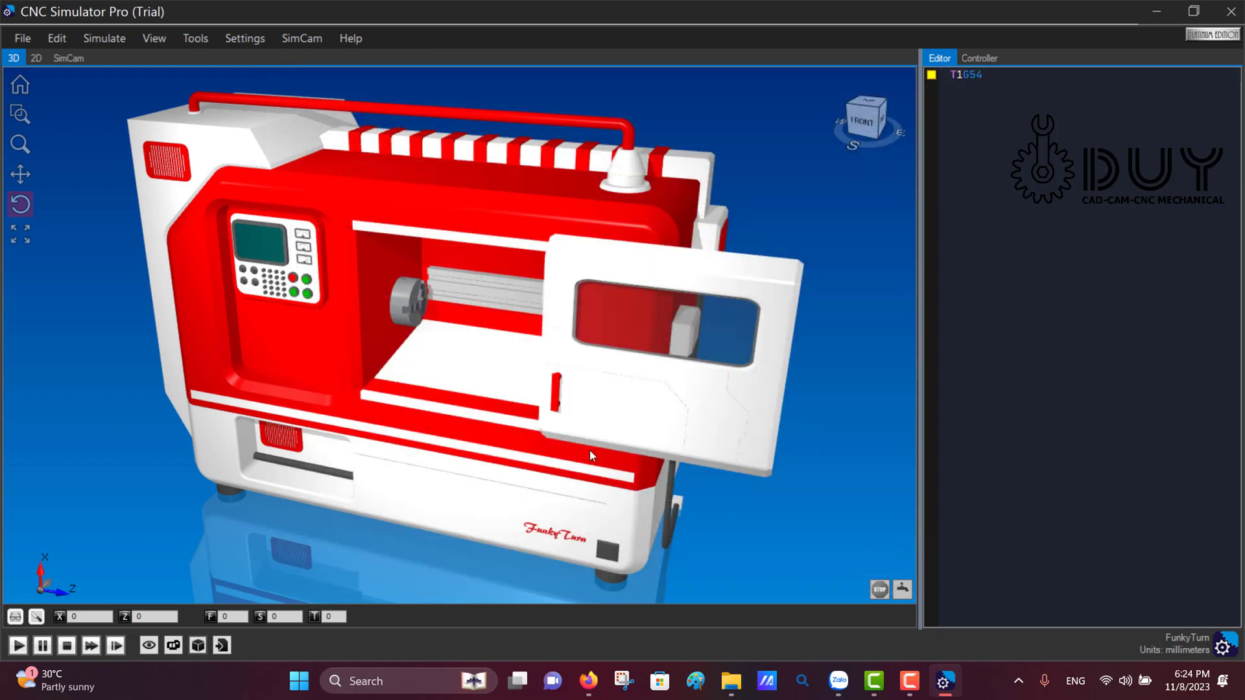
Zoom into the lathe and start the New CNC Program Wizard, cancelling the Save As prompt.
scroll(488, 317, "up", 2)
scroll(512, 360, "up", 2)
scroll(398, 290, "up", 1)
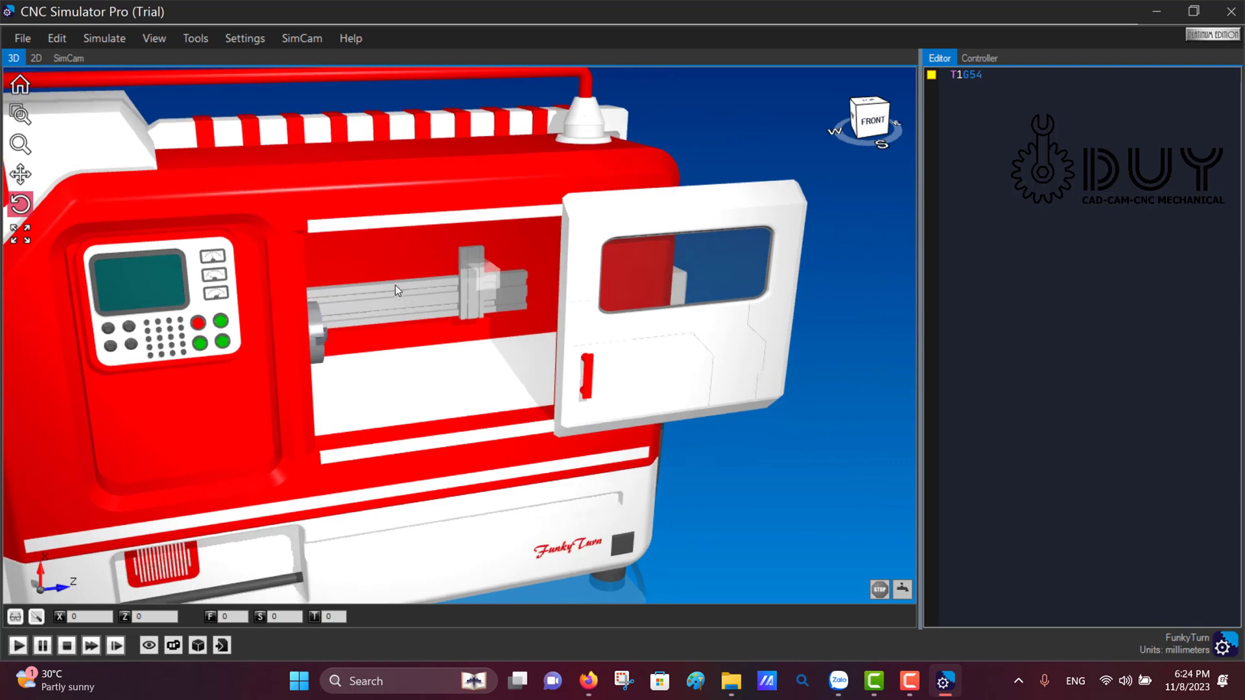
scroll(396, 336, "down", 2)
scroll(480, 306, "down", 1)
scroll(481, 306, "up", 3)
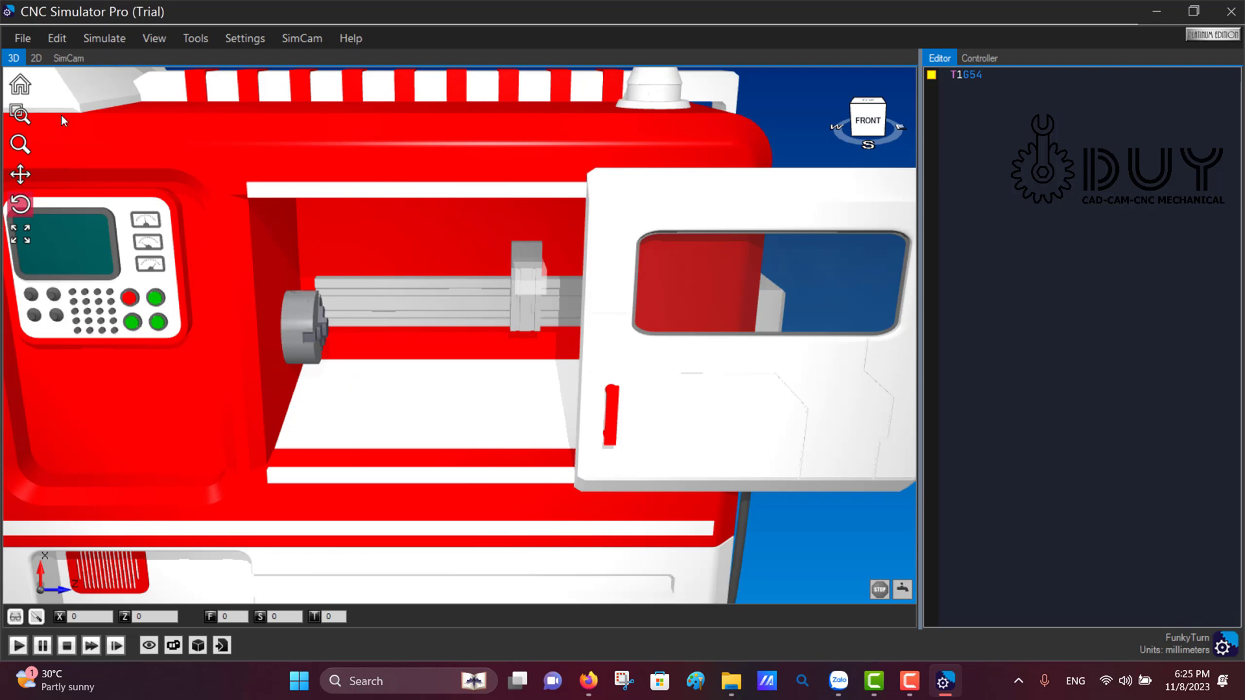
left_click(33, 40)
left_click(25, 138)
left_click(589, 452)
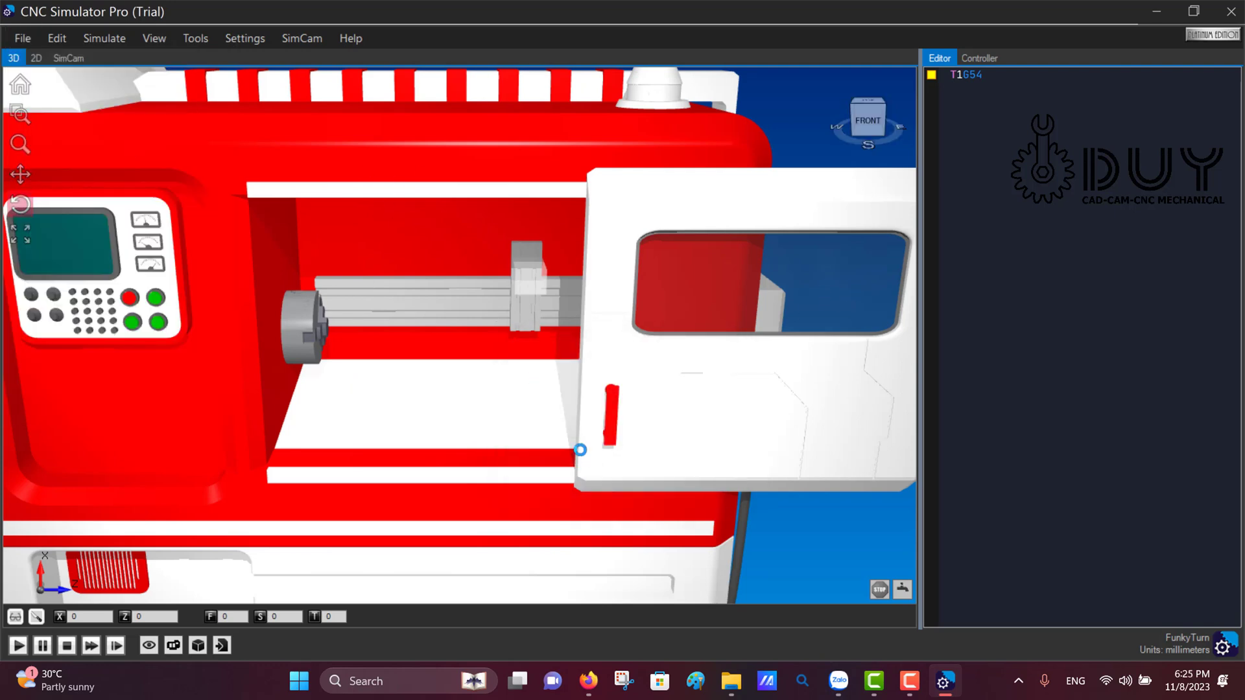
left_click(603, 40)
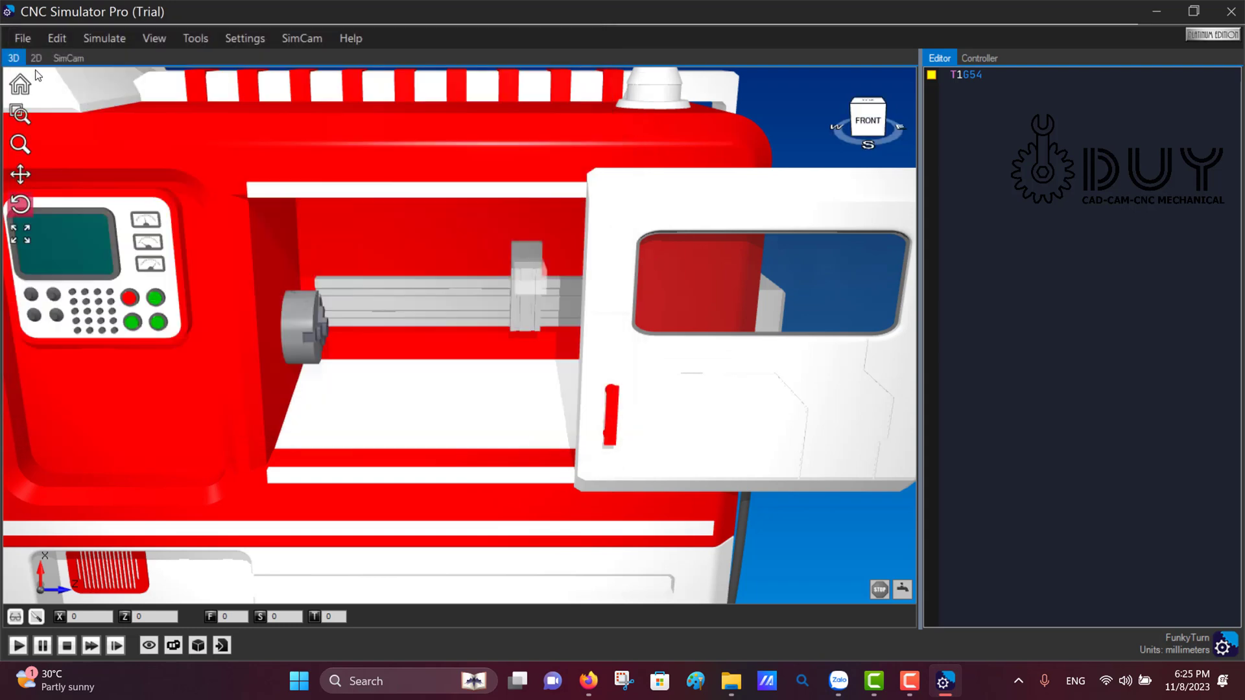
Restart the New CNC Program Wizard, discarding the T1G54 program without saving.
left_click(29, 41)
left_click(41, 135)
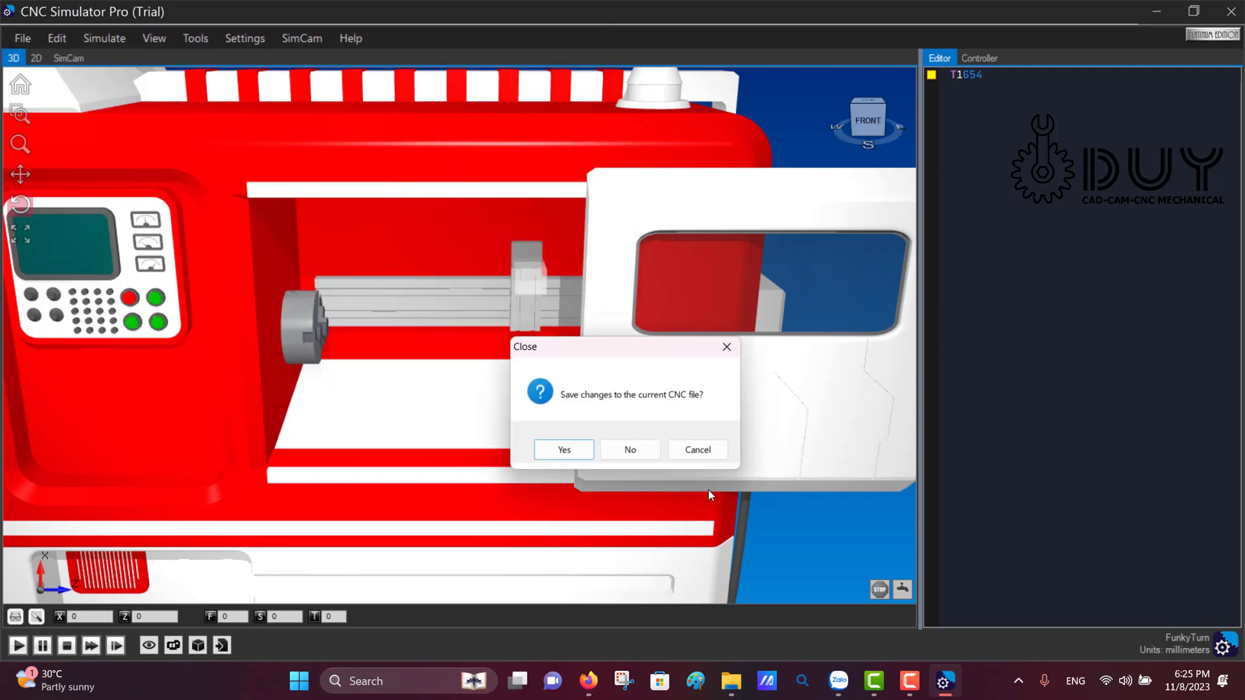
left_click(629, 452)
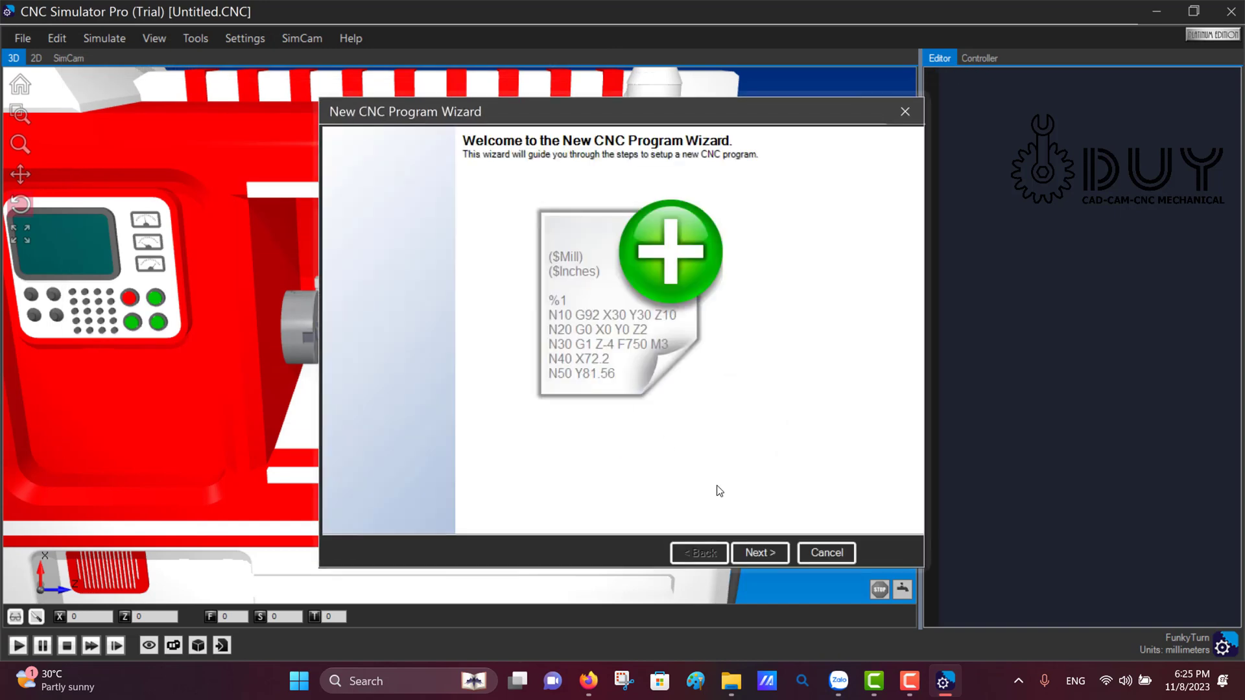
Generate a turning program with own tools, the stored OD42 L140 workpiece and no sub program.
left_click(755, 555)
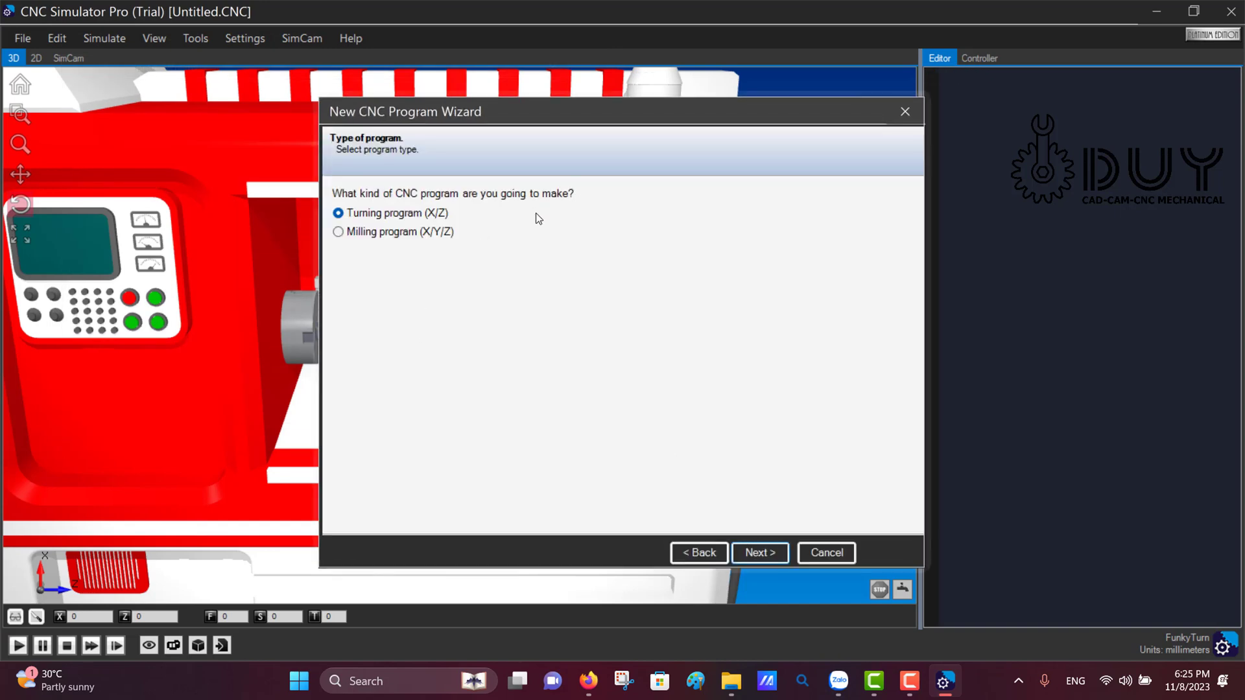
left_click(767, 554)
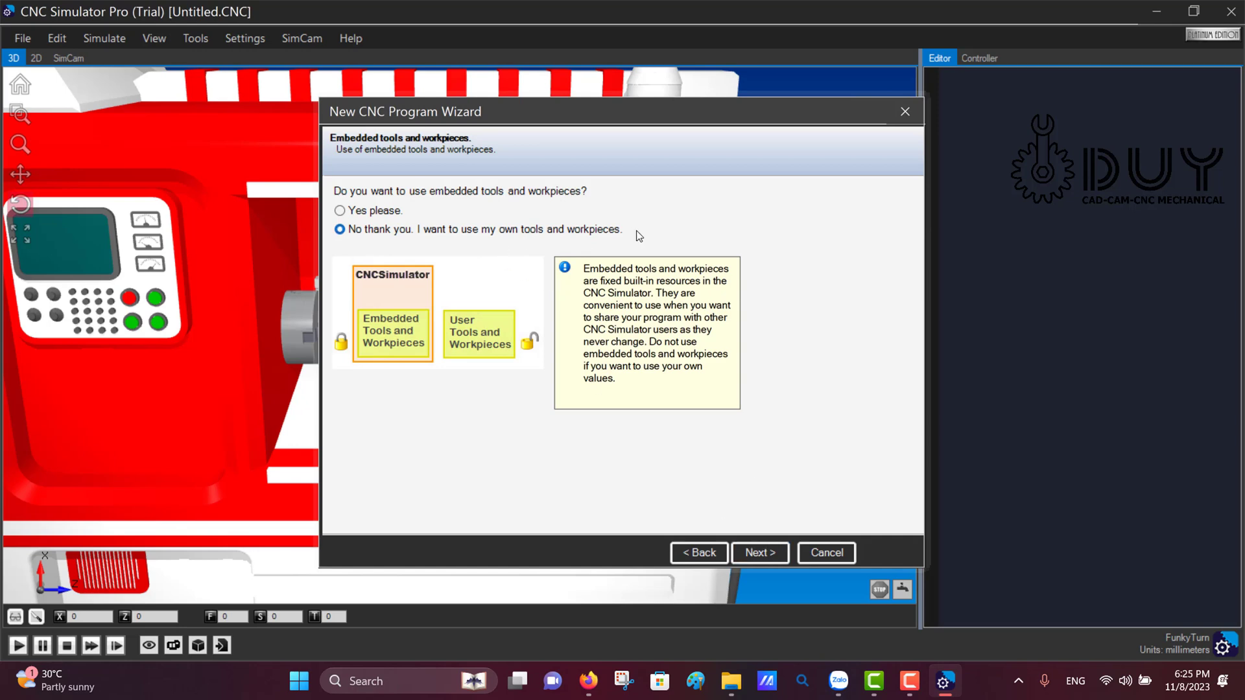
left_click(774, 557)
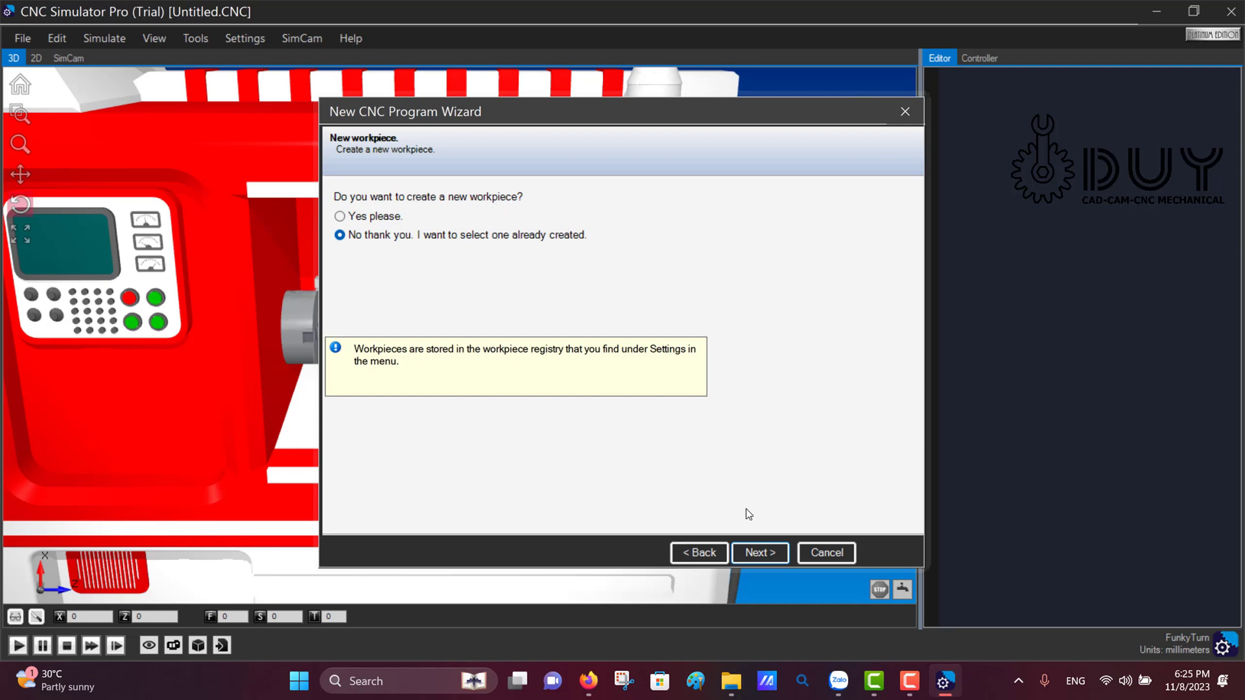
left_click(759, 552)
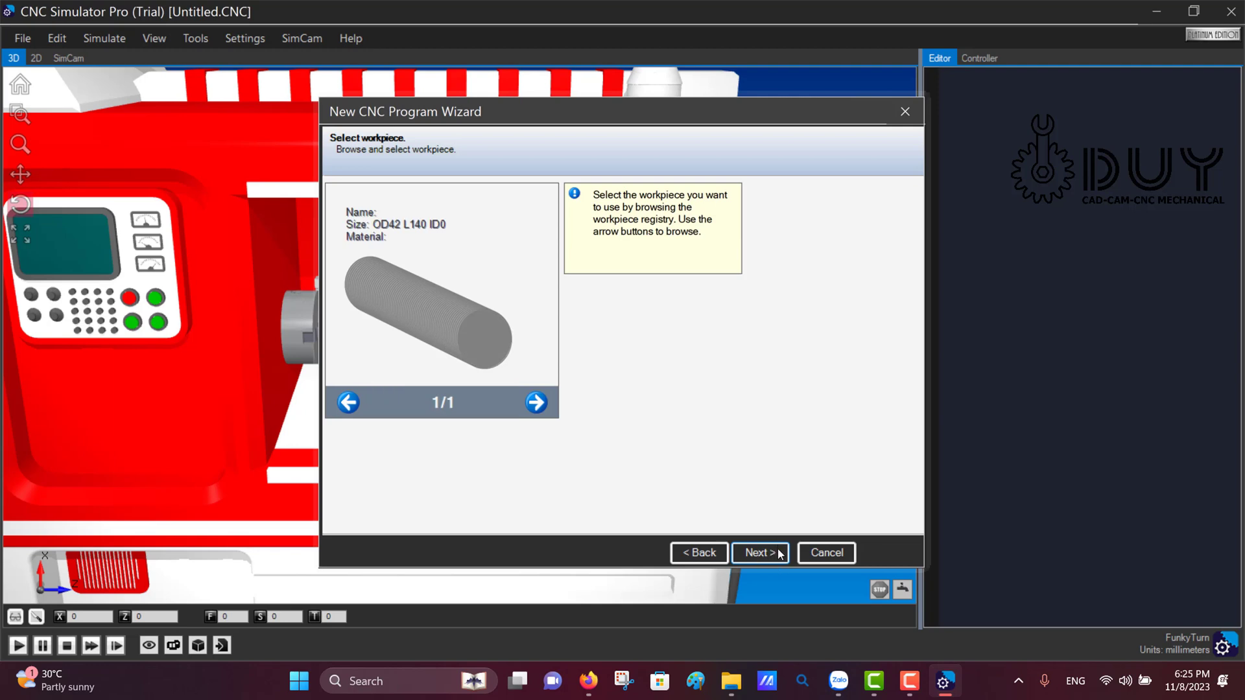
left_click(780, 554)
left_click(780, 556)
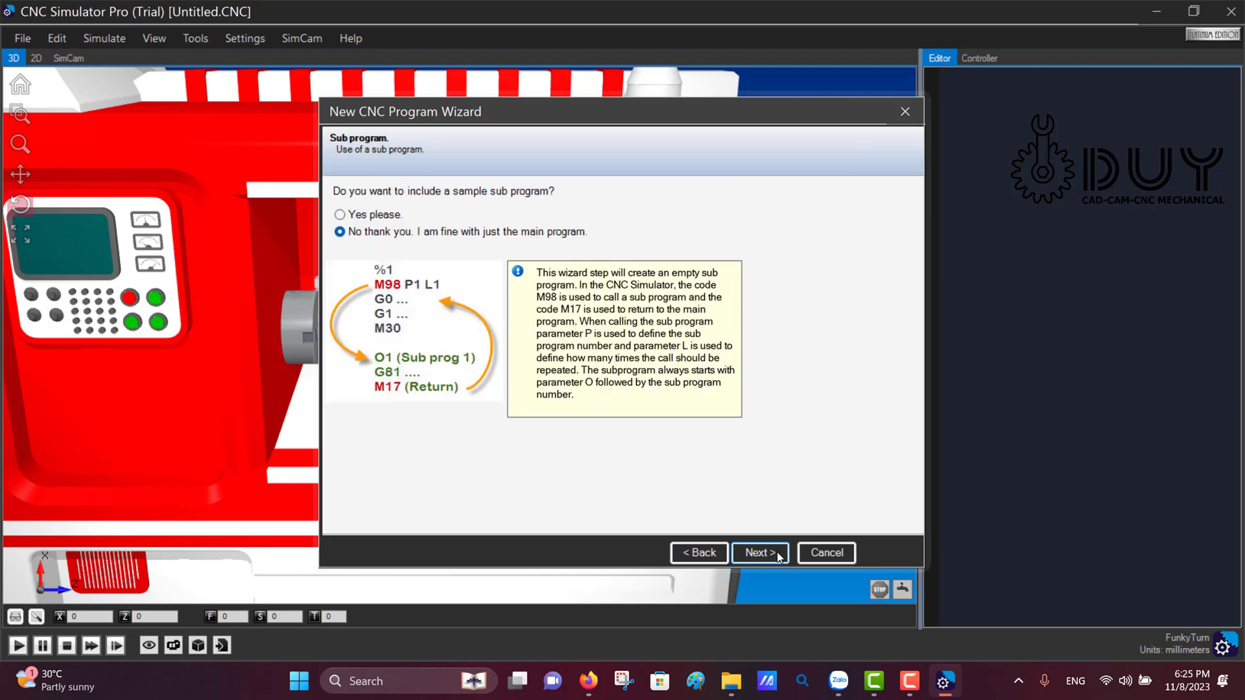
left_click(781, 556)
left_click(780, 558)
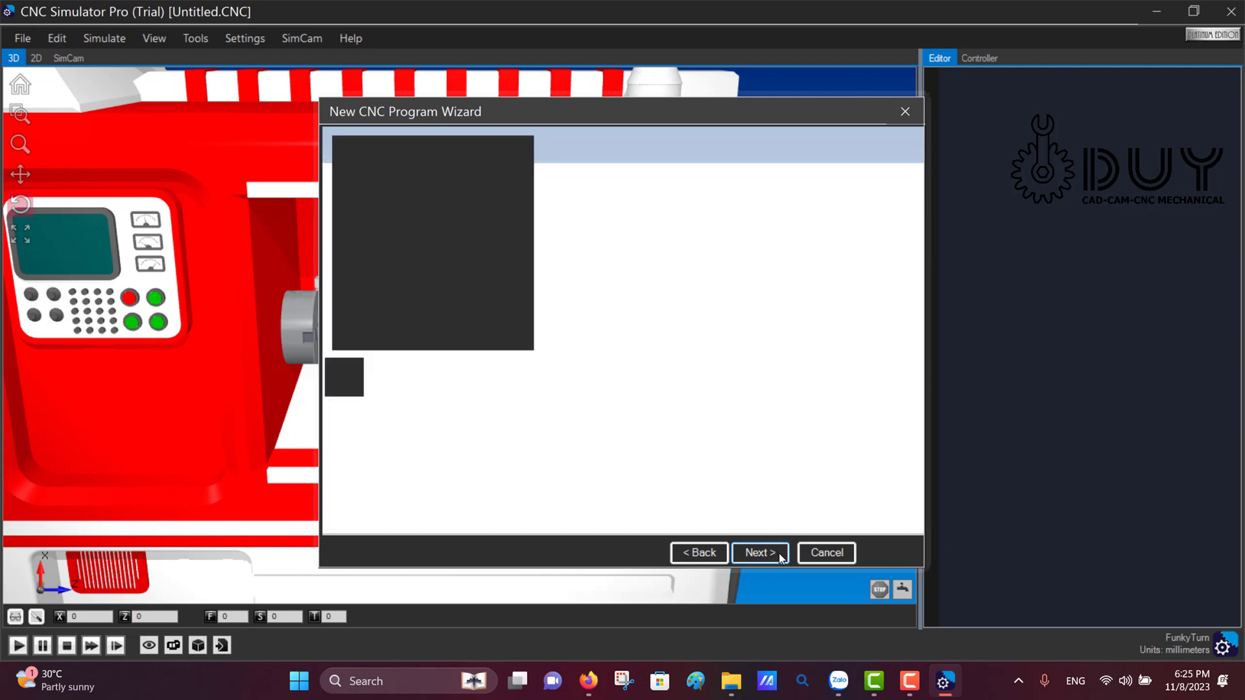
left_click(780, 556)
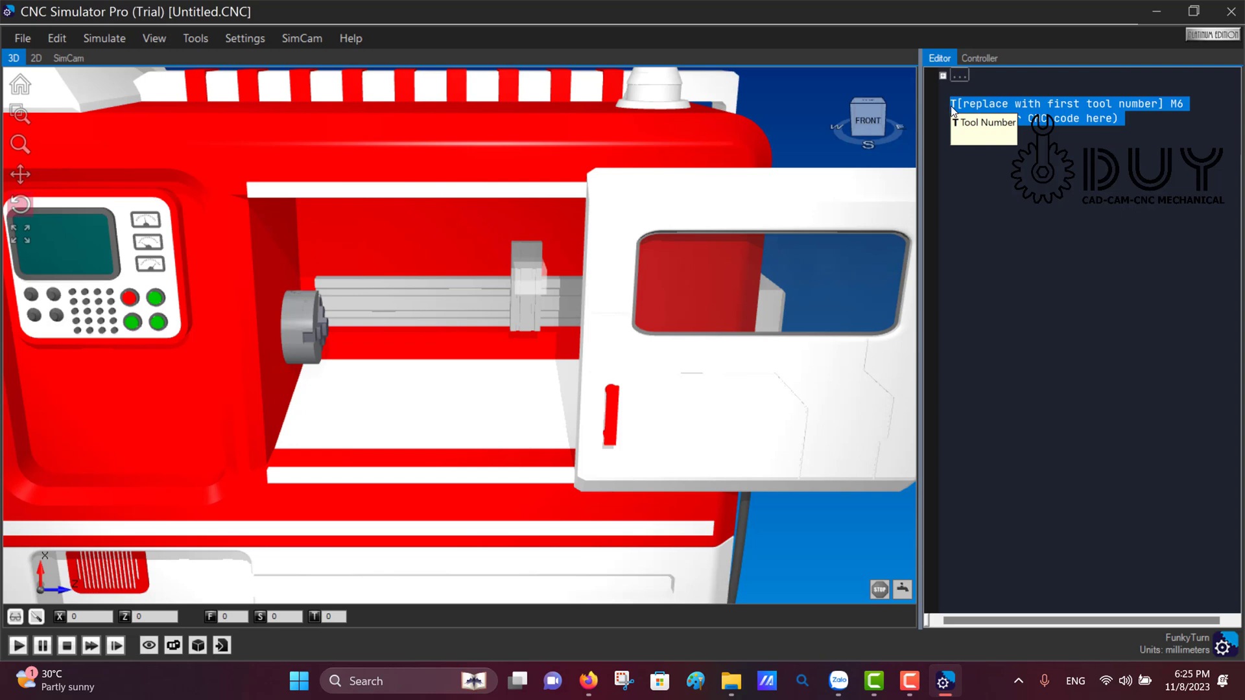
Paste the O1023 turning G-code over the template and show the CNC controller panel.
key("ctrl+v")
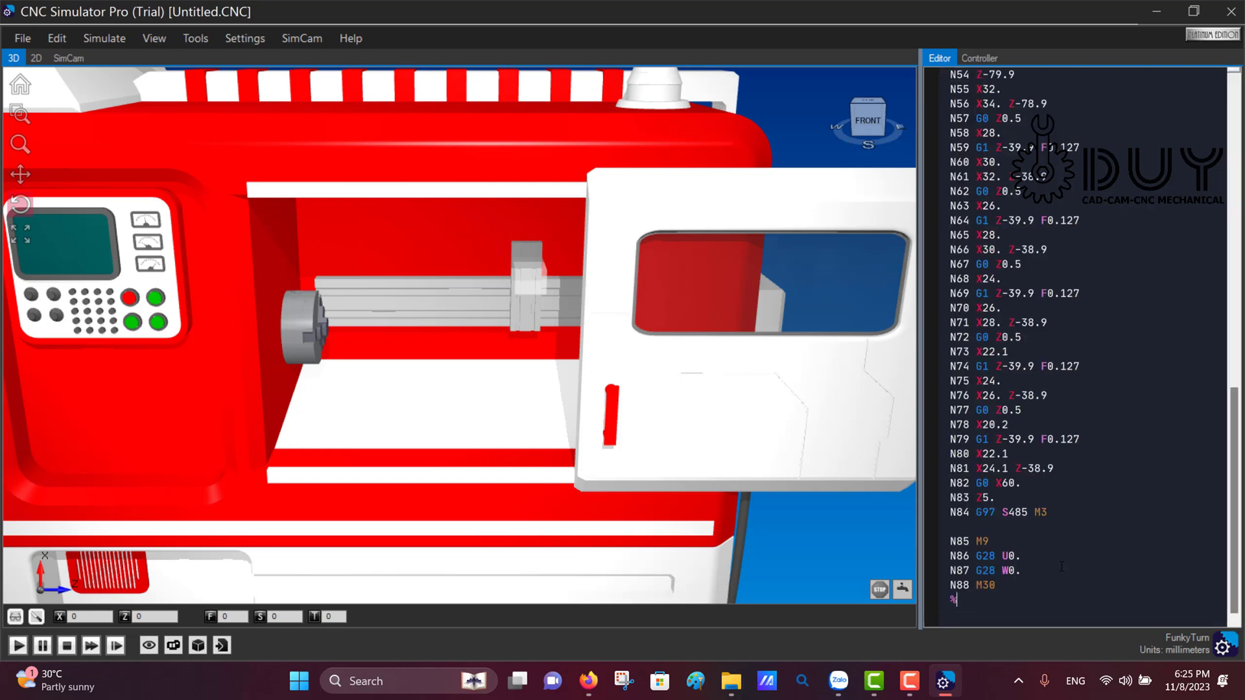
scroll(1061, 566, "up", 8)
scroll(1057, 566, "up", 8)
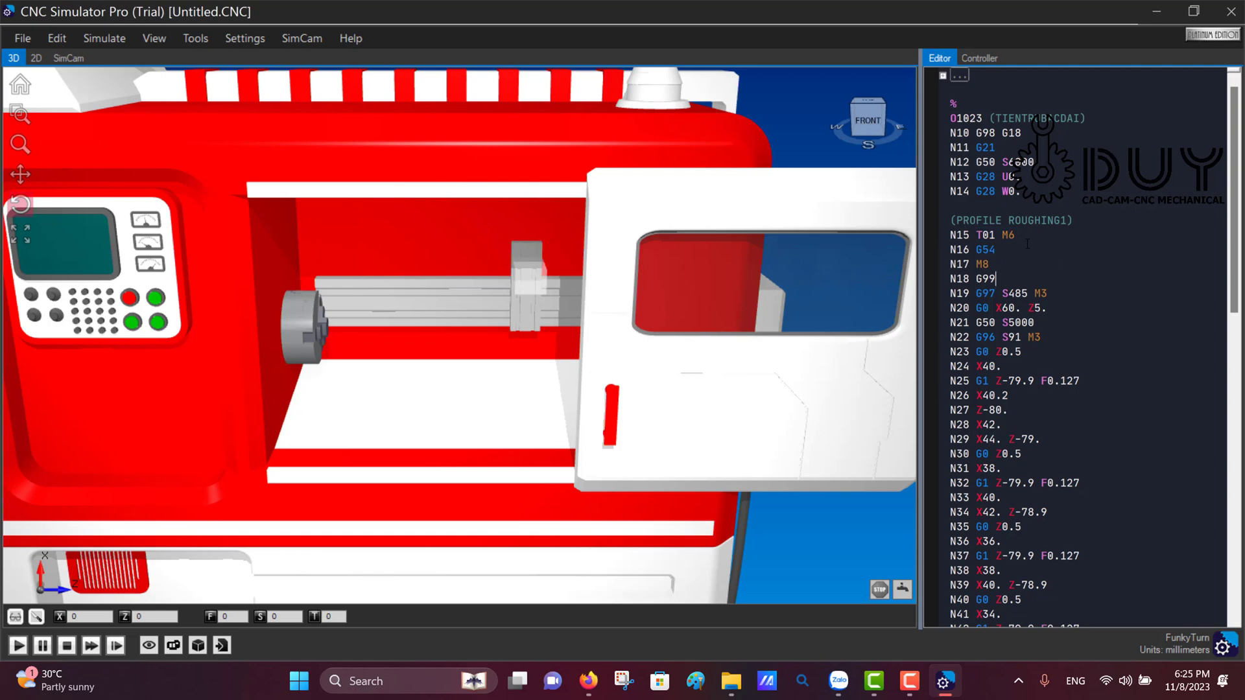
left_click(987, 60)
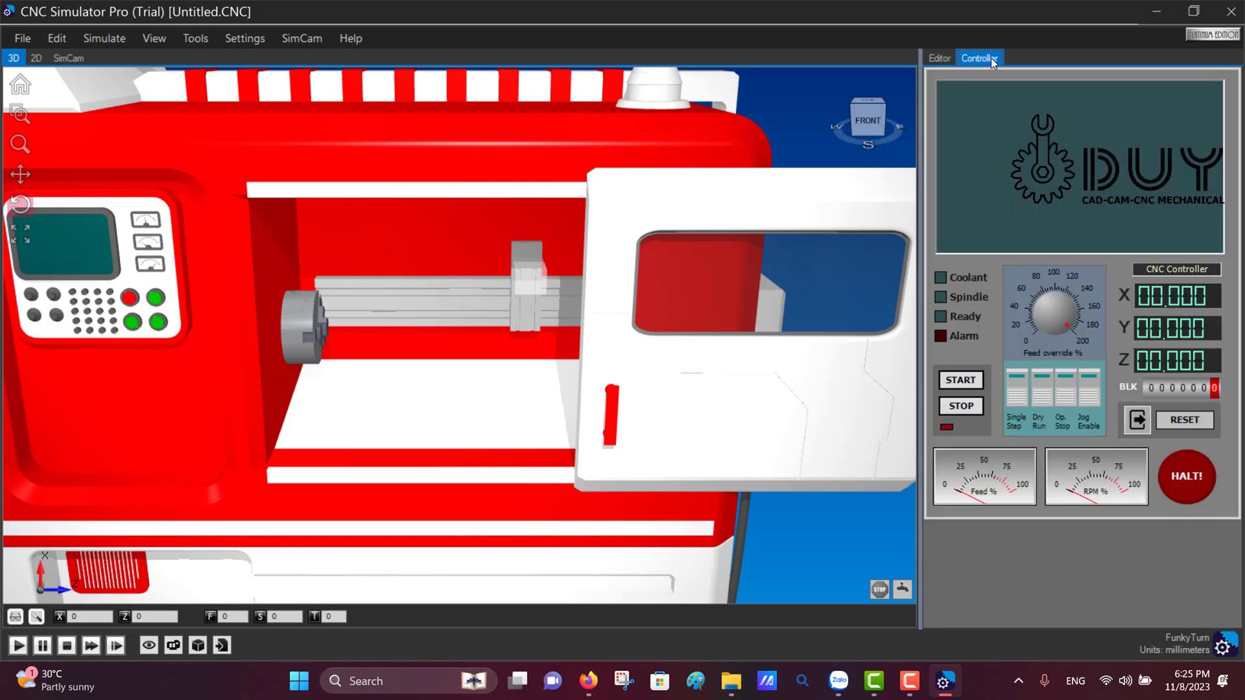
Close and reopen the lathe door, hide the display and material options, and zoom to the spindle.
left_click(13, 621)
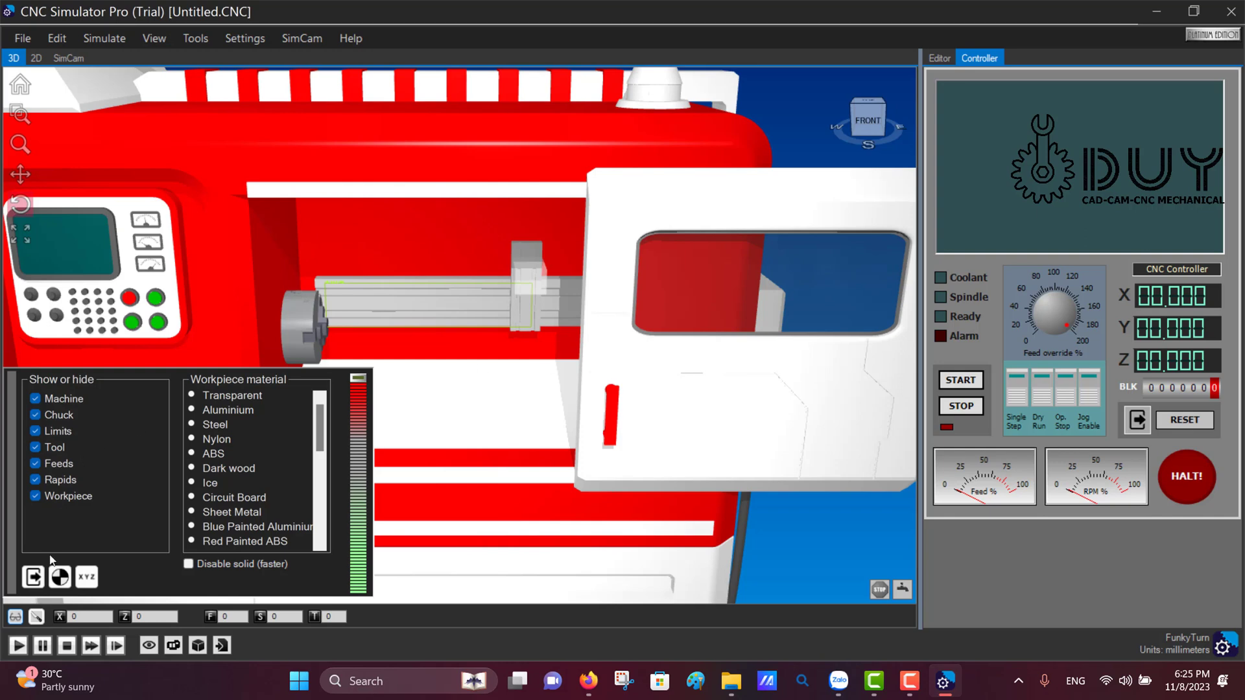
left_click(36, 578)
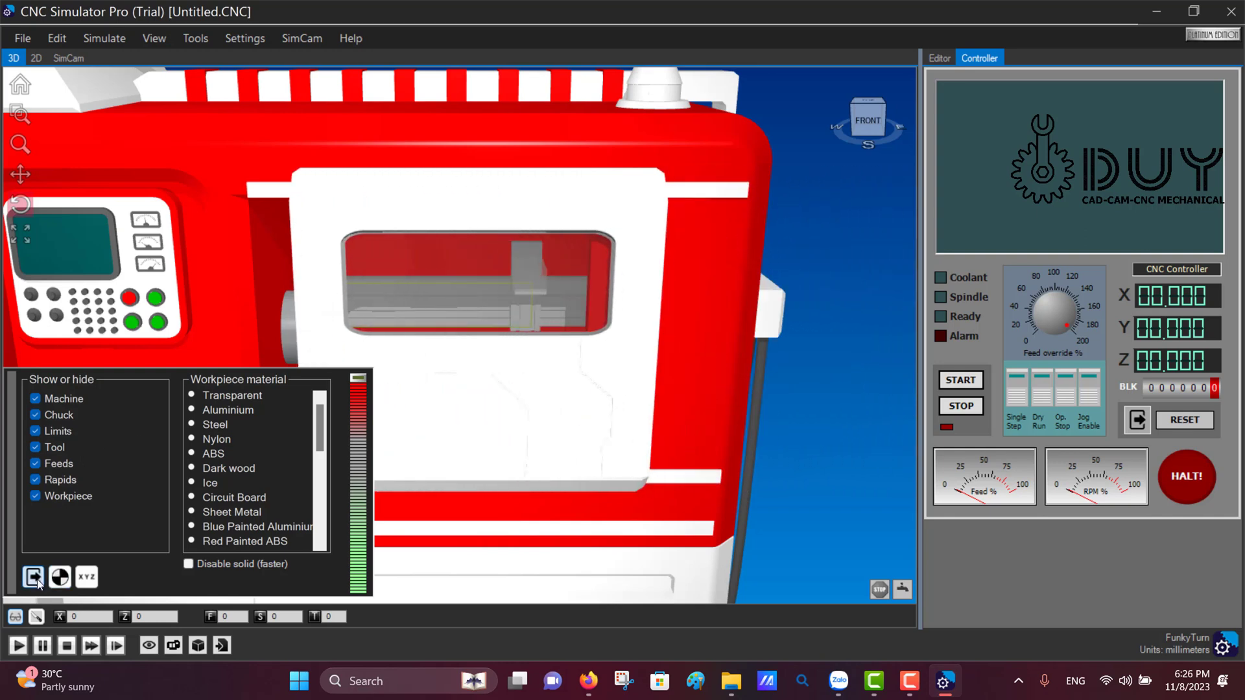
scroll(795, 388, "down", 5)
scroll(768, 392, "down", 2)
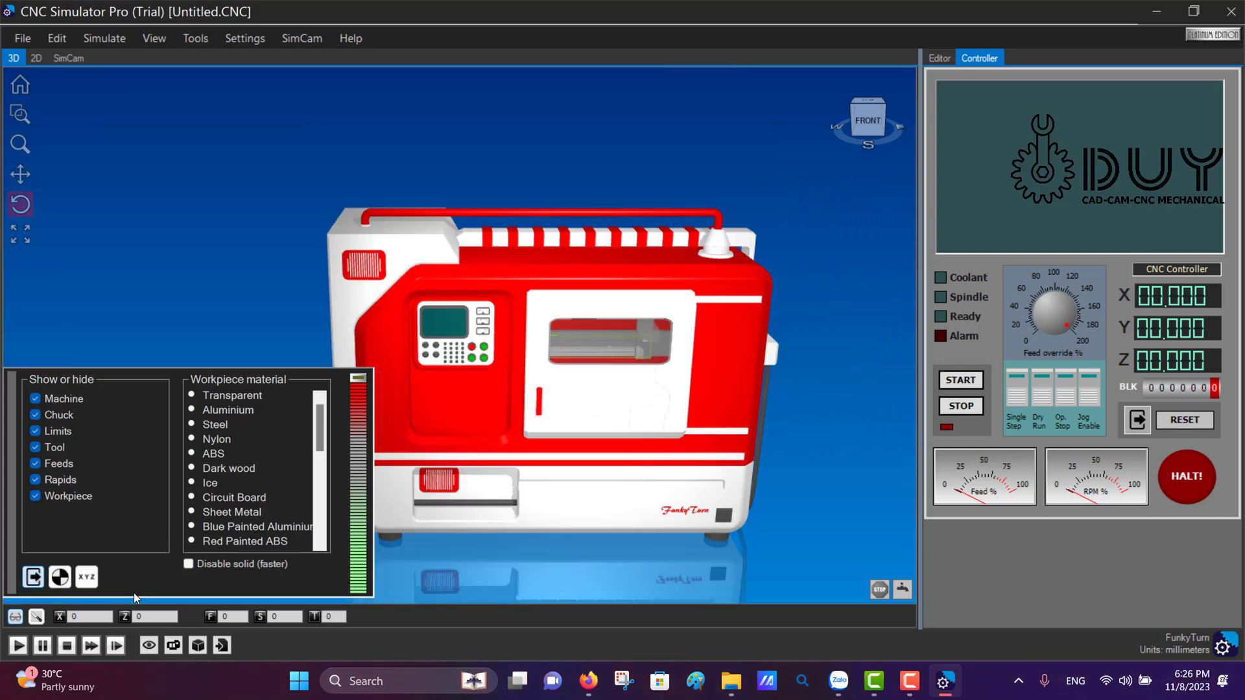
left_click(34, 577)
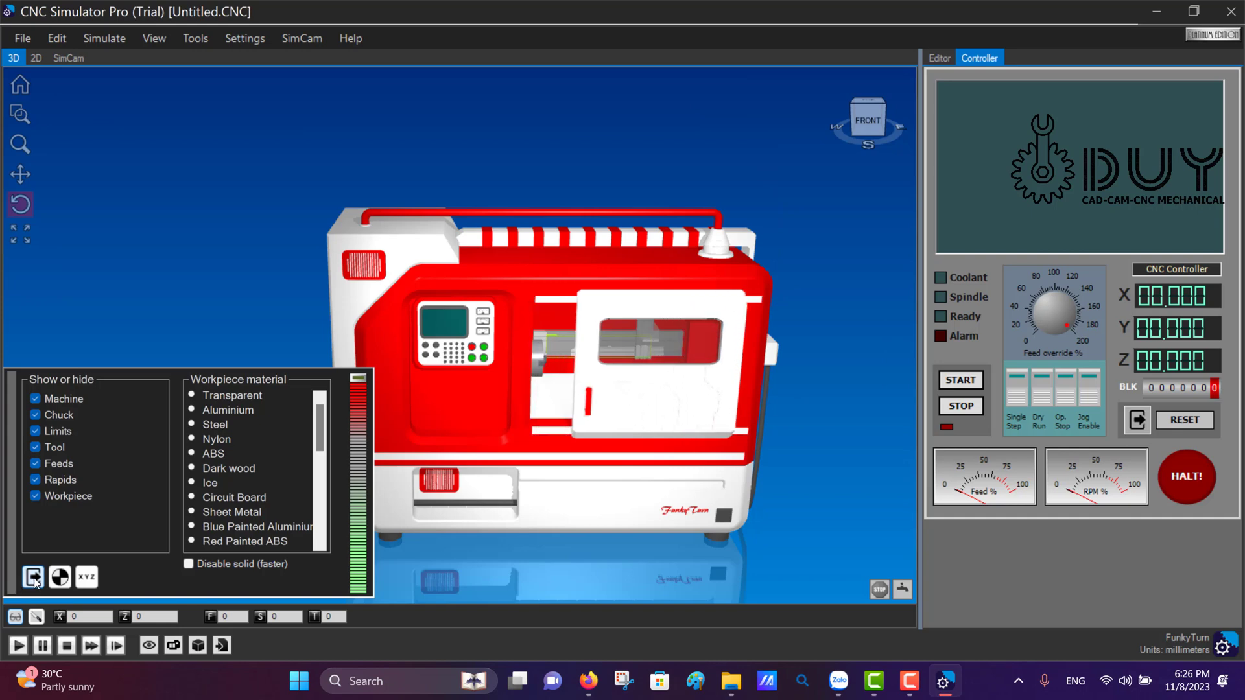
left_click(19, 622)
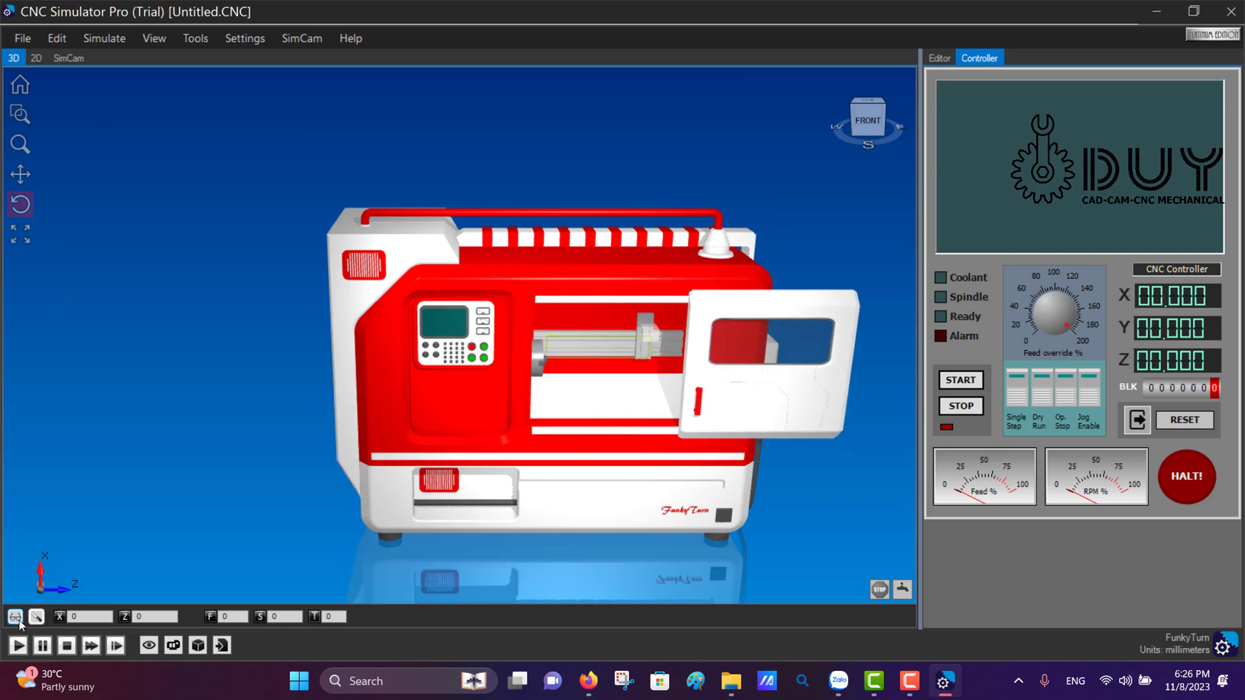
scroll(621, 349, "up", 4)
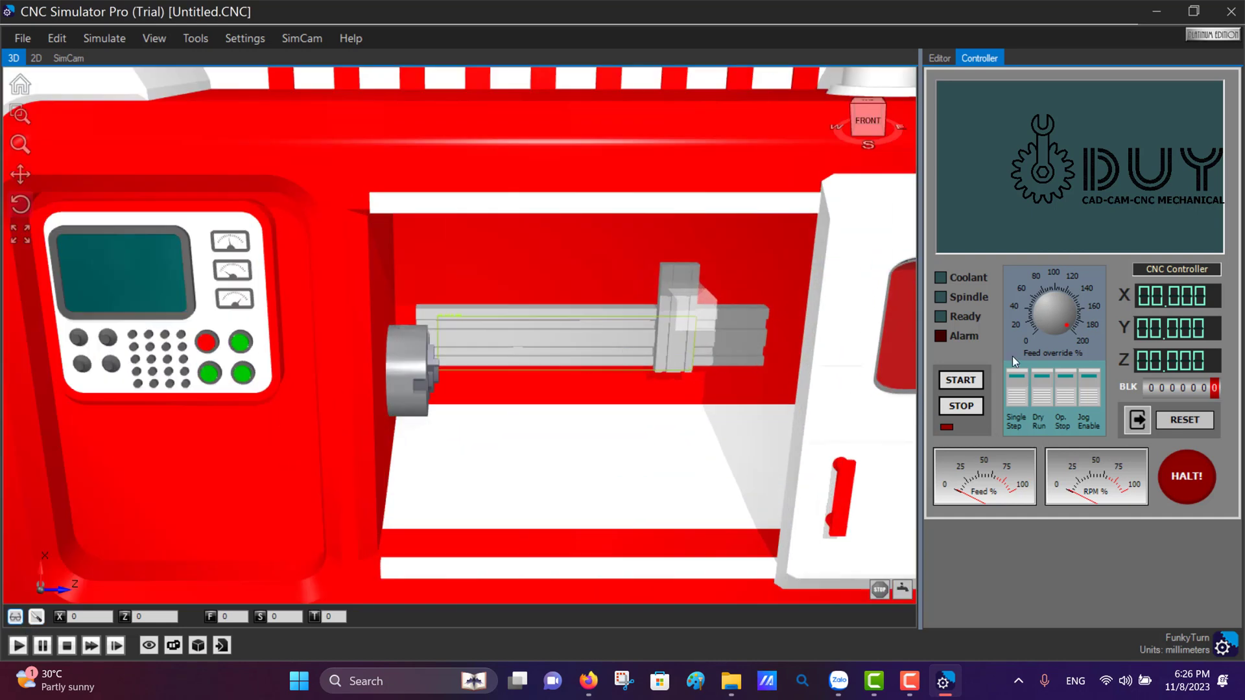
Start the 1023 turning program and follow it from a preset camera angle.
left_click(967, 381)
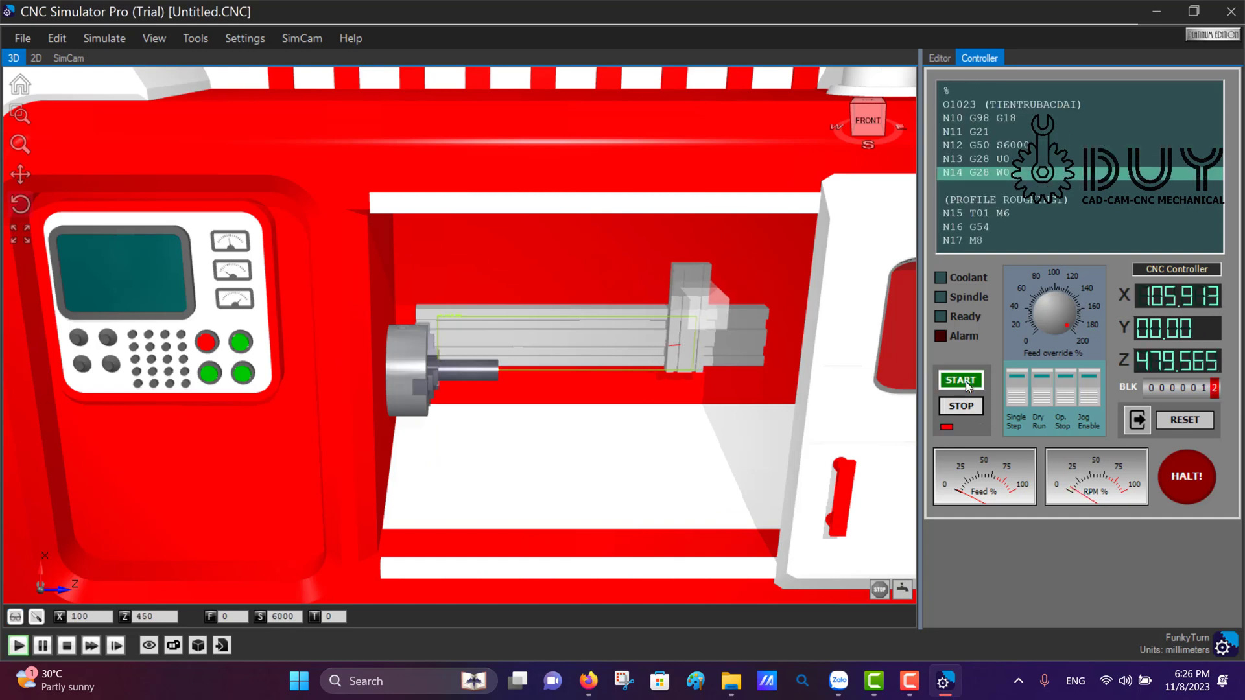
scroll(670, 333, "down", 3)
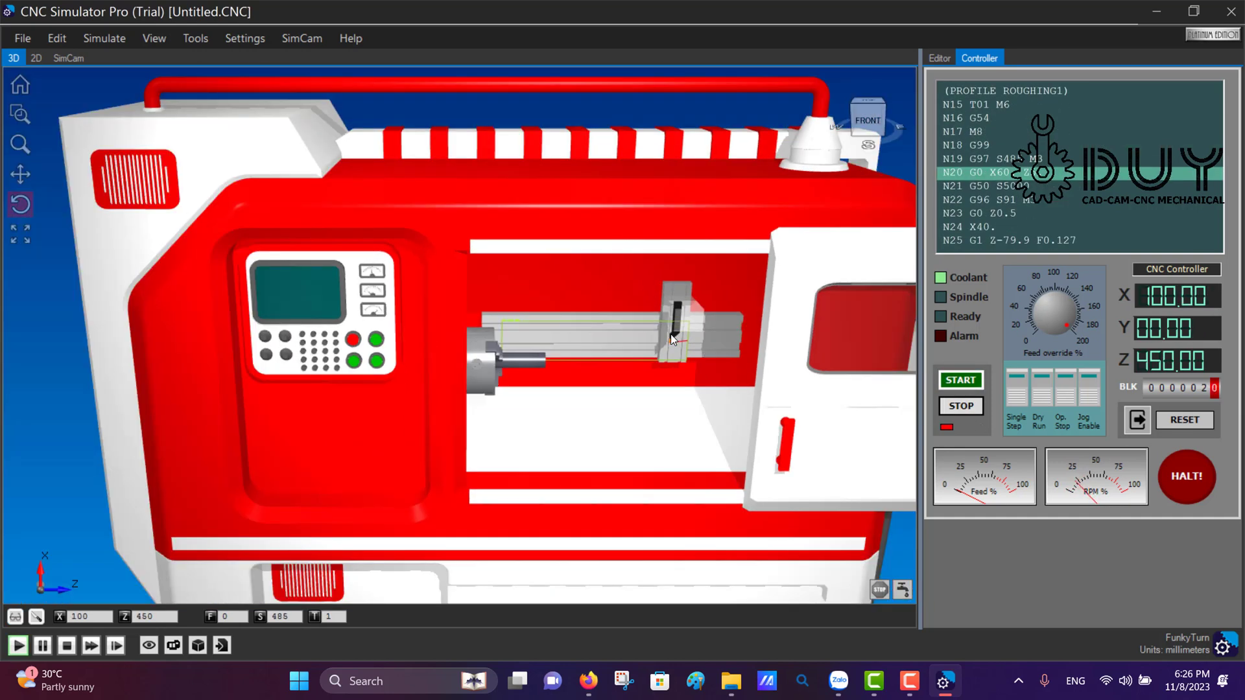
scroll(670, 333, "up", 6)
scroll(671, 333, "up", 2)
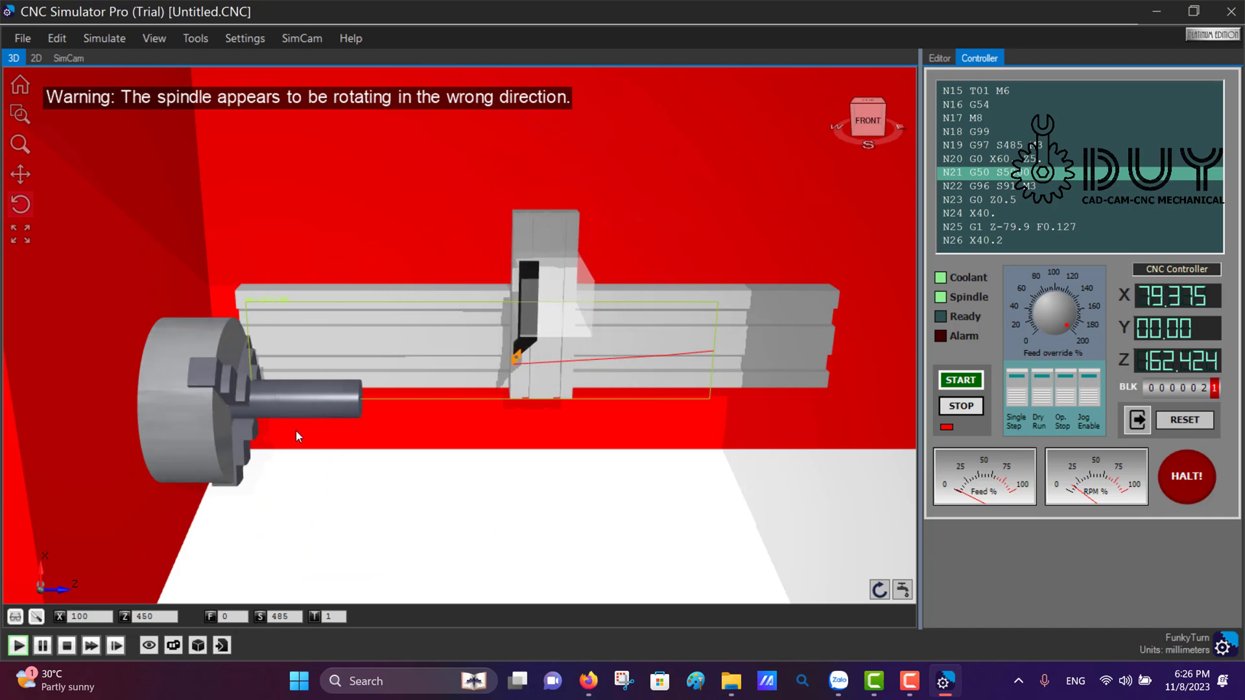
scroll(296, 431, "up", 2)
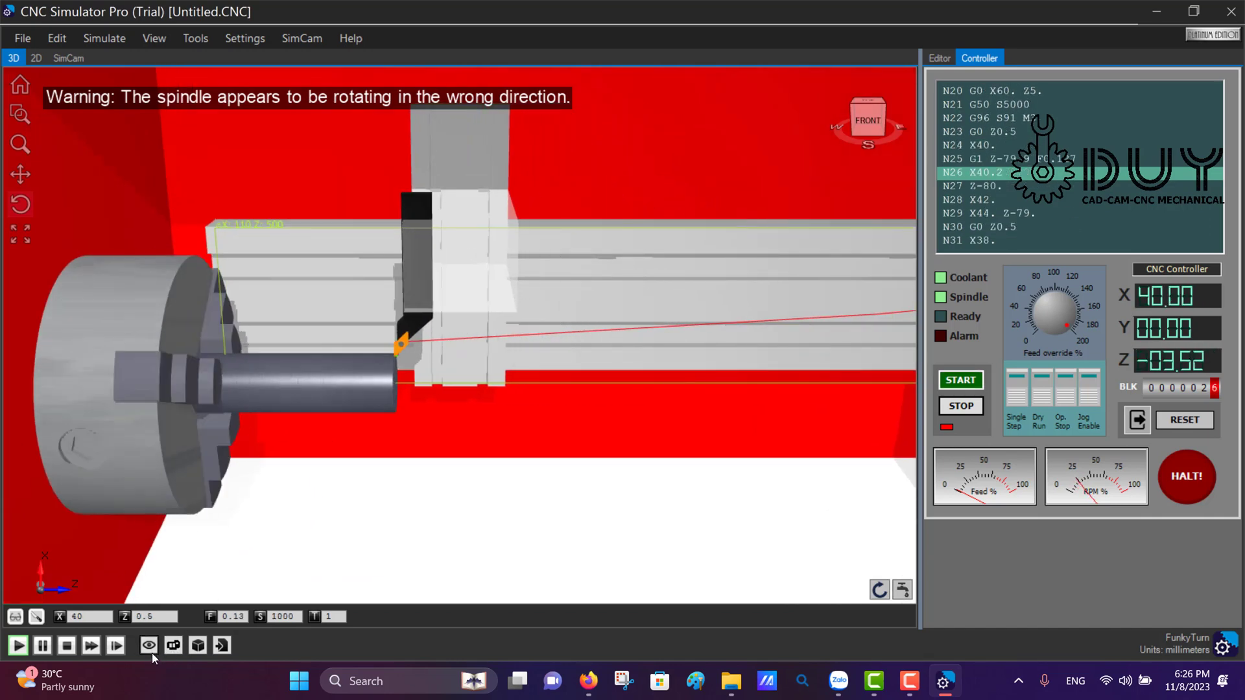
left_click(152, 652)
scroll(471, 350, "up", 2)
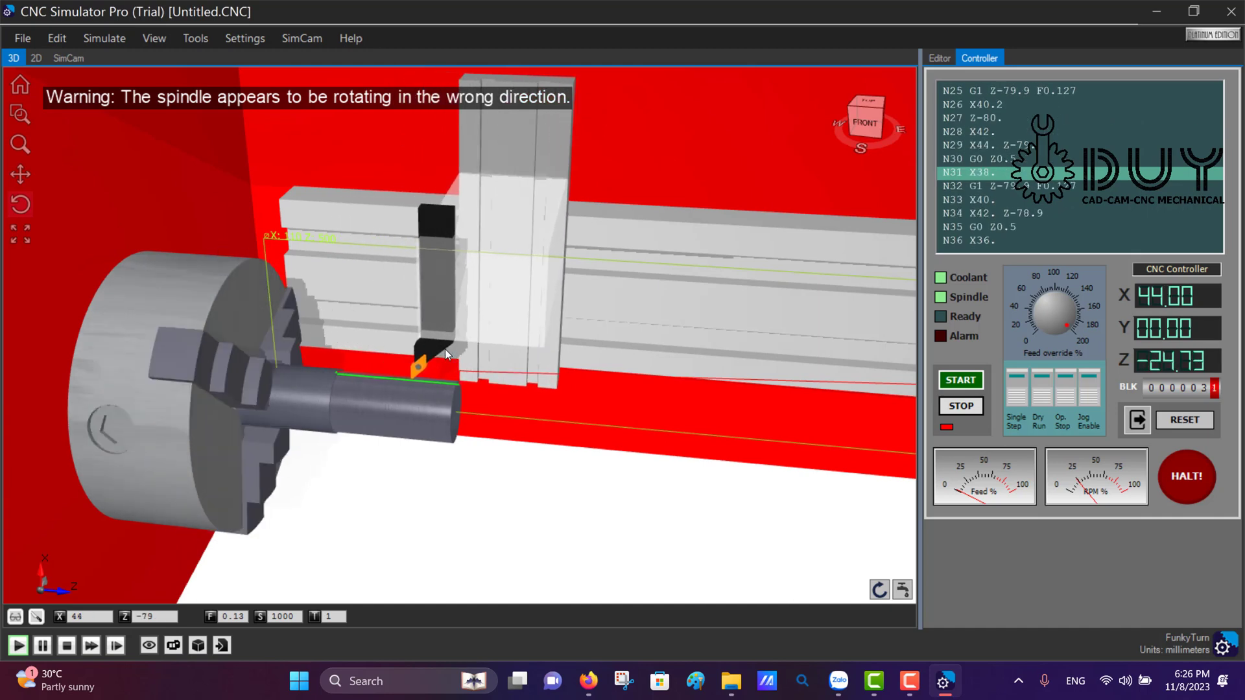
scroll(450, 391, "up", 2)
scroll(450, 390, "up", 1)
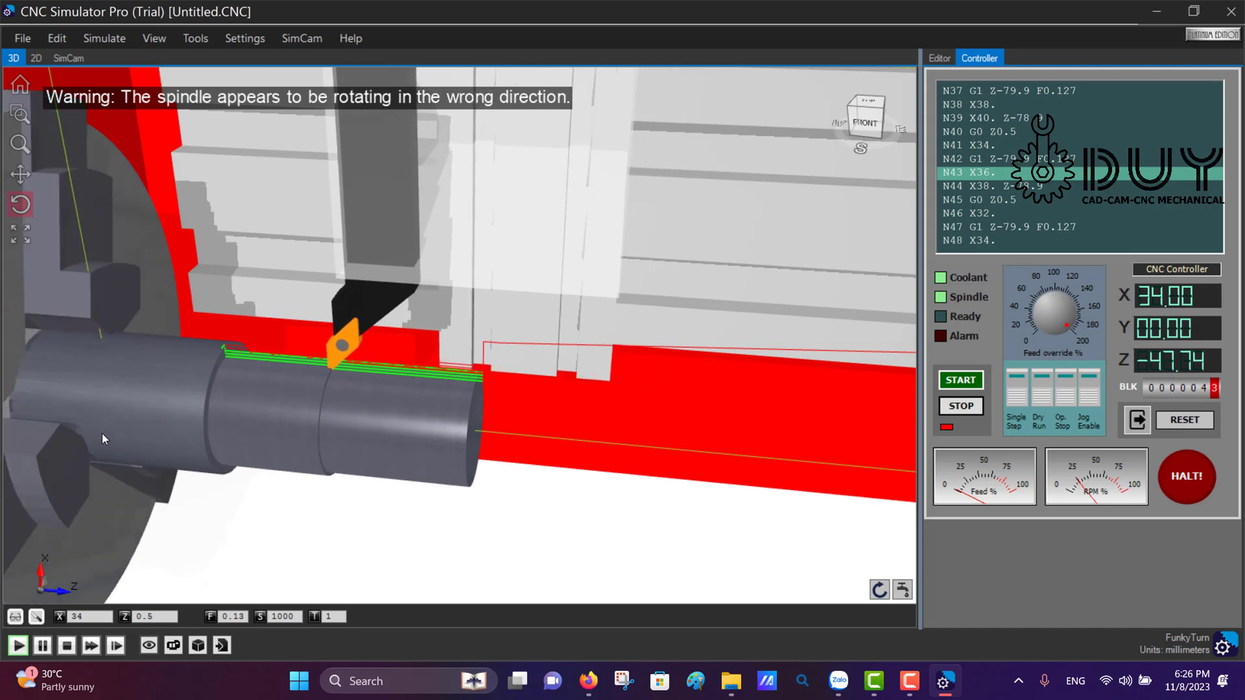
Zoom in and out to watch the cut finish at N88 M30.
scroll(422, 461, "down", 3)
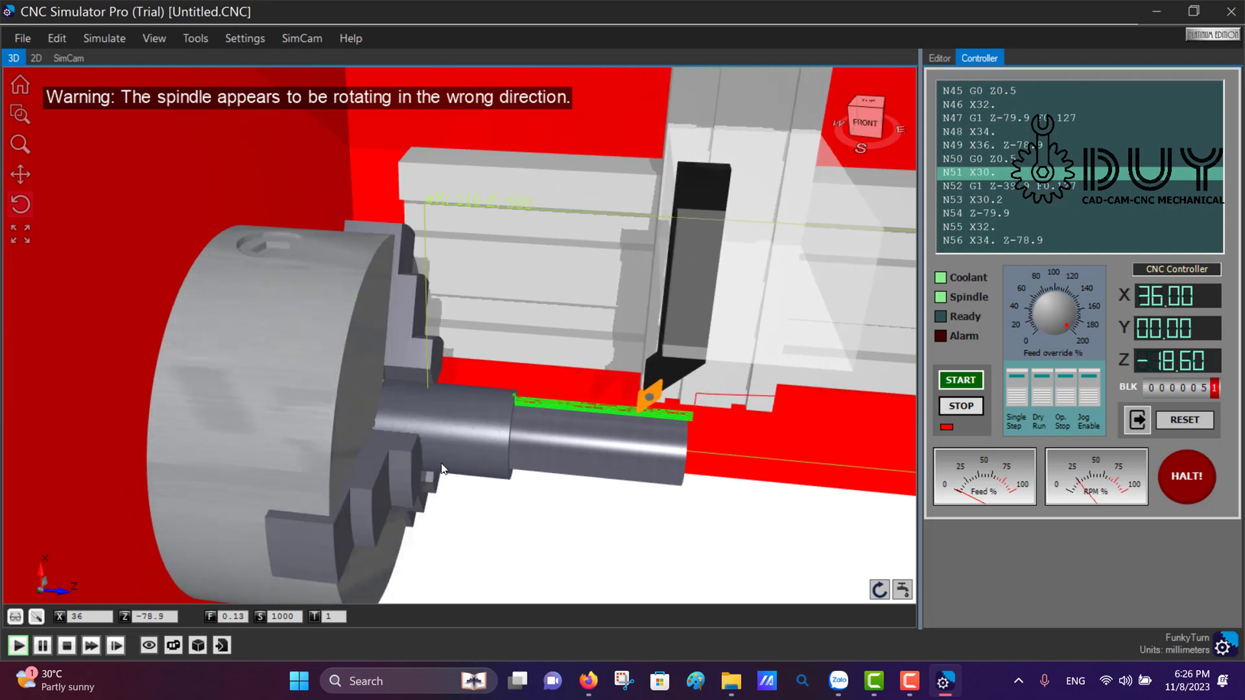
scroll(537, 473, "up", 3)
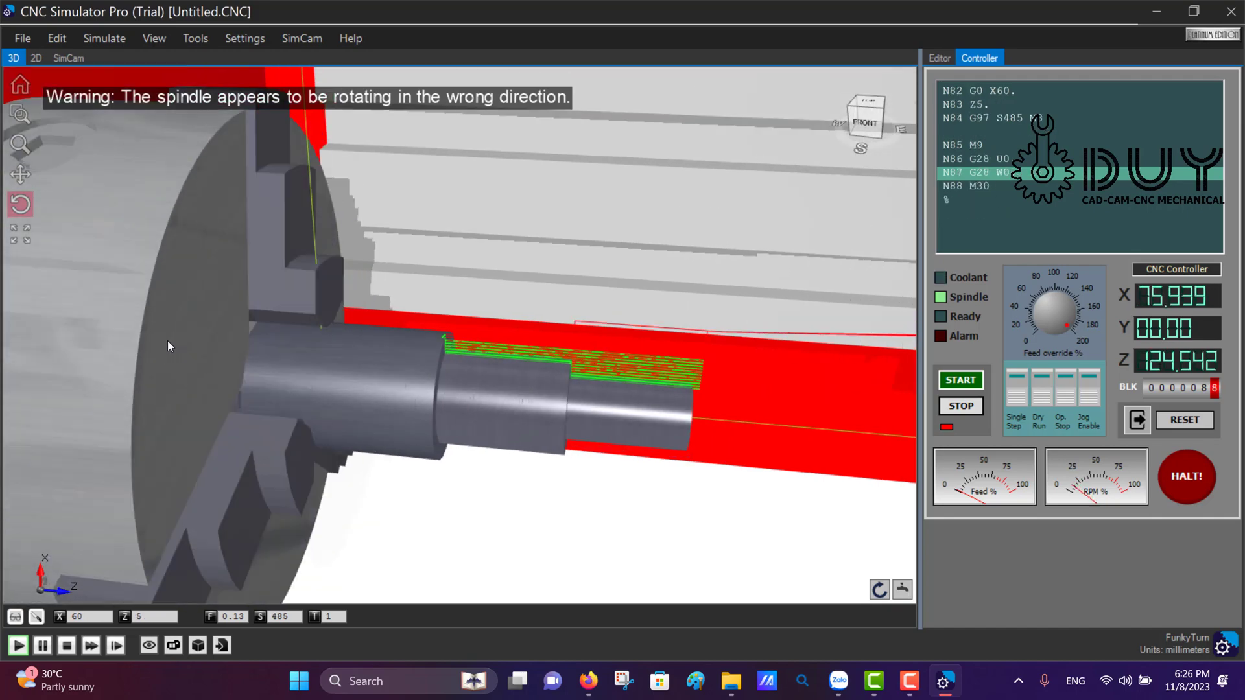
scroll(166, 340, "down", 5)
scroll(166, 341, "down", 3)
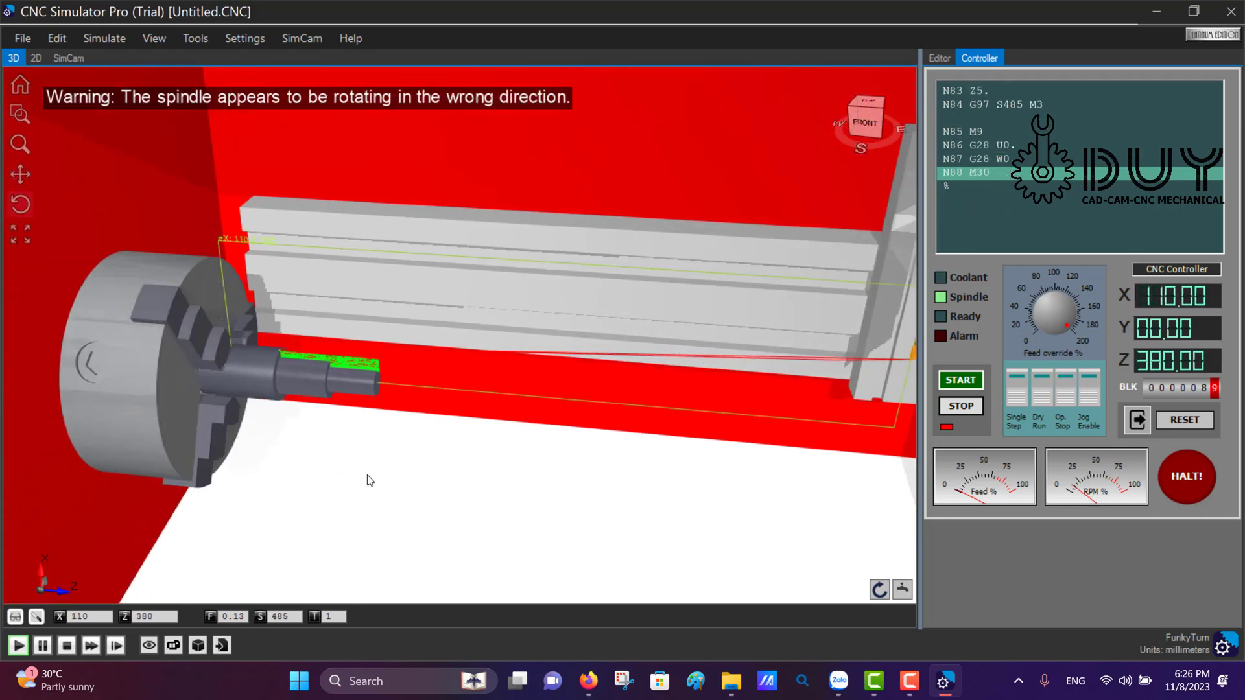
scroll(450, 498, "down", 2)
scroll(233, 422, "up", 3)
scroll(233, 421, "up", 3)
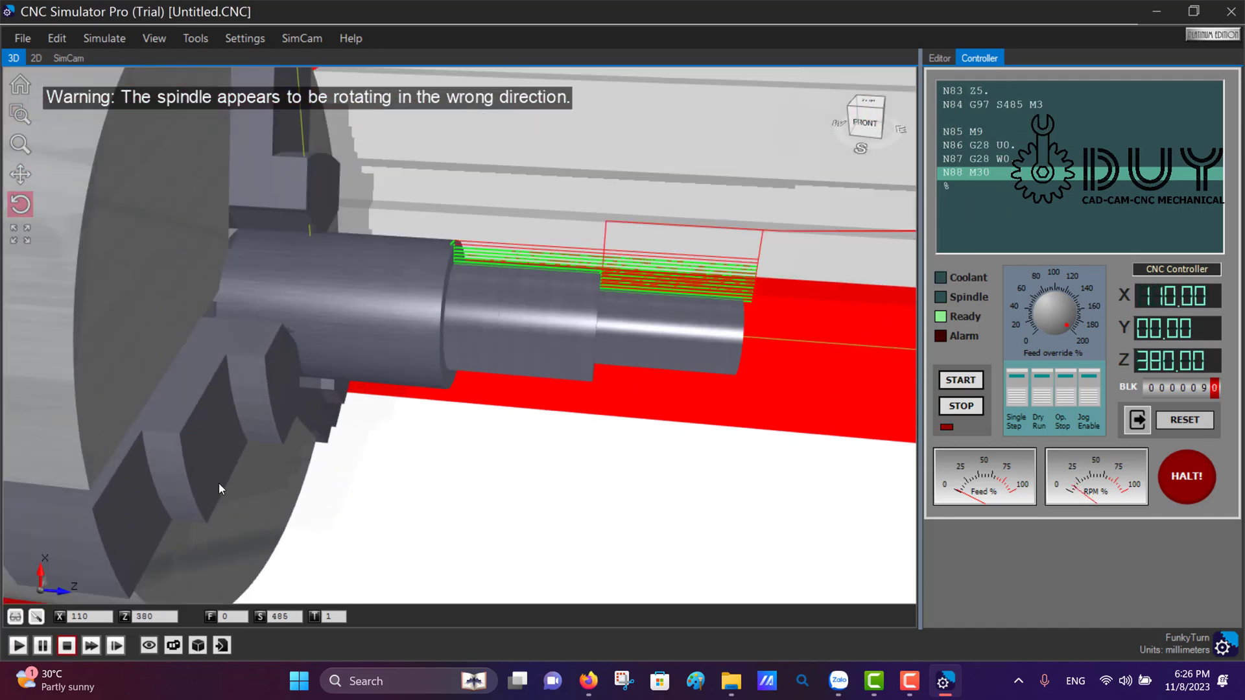
scroll(219, 484, "down", 2)
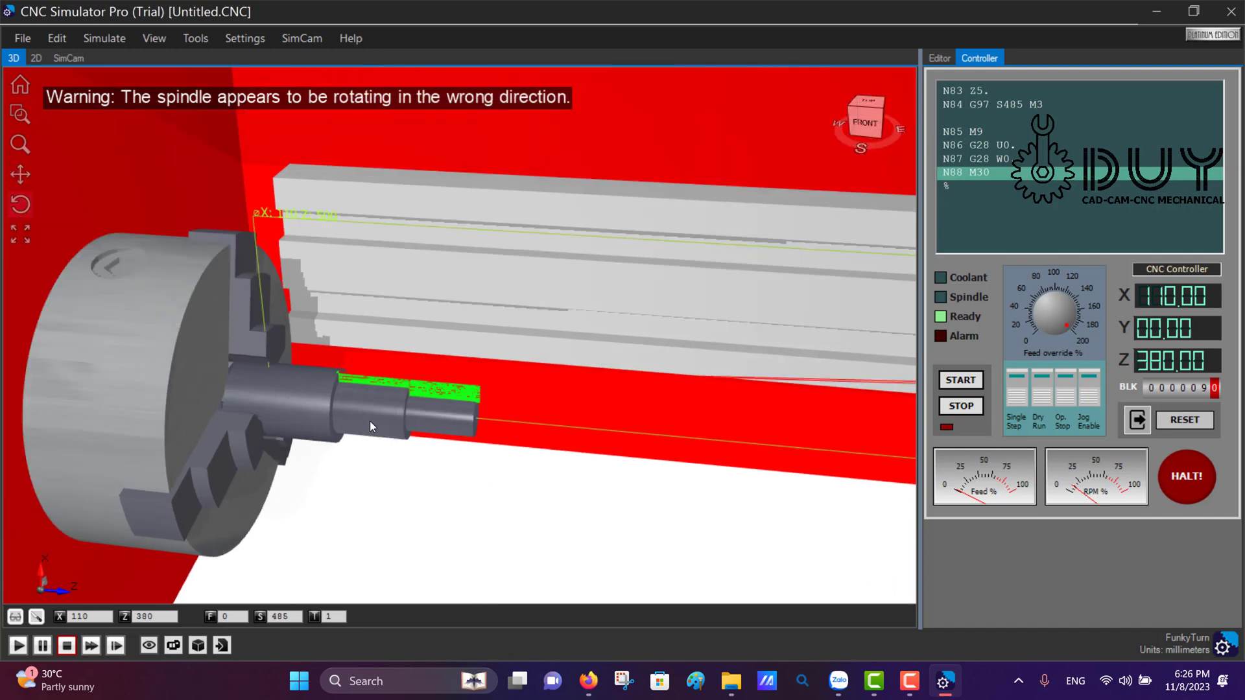
Rewind the 1023 program with RESET and rerun it through to M30.
left_click(1192, 422)
left_click(959, 380)
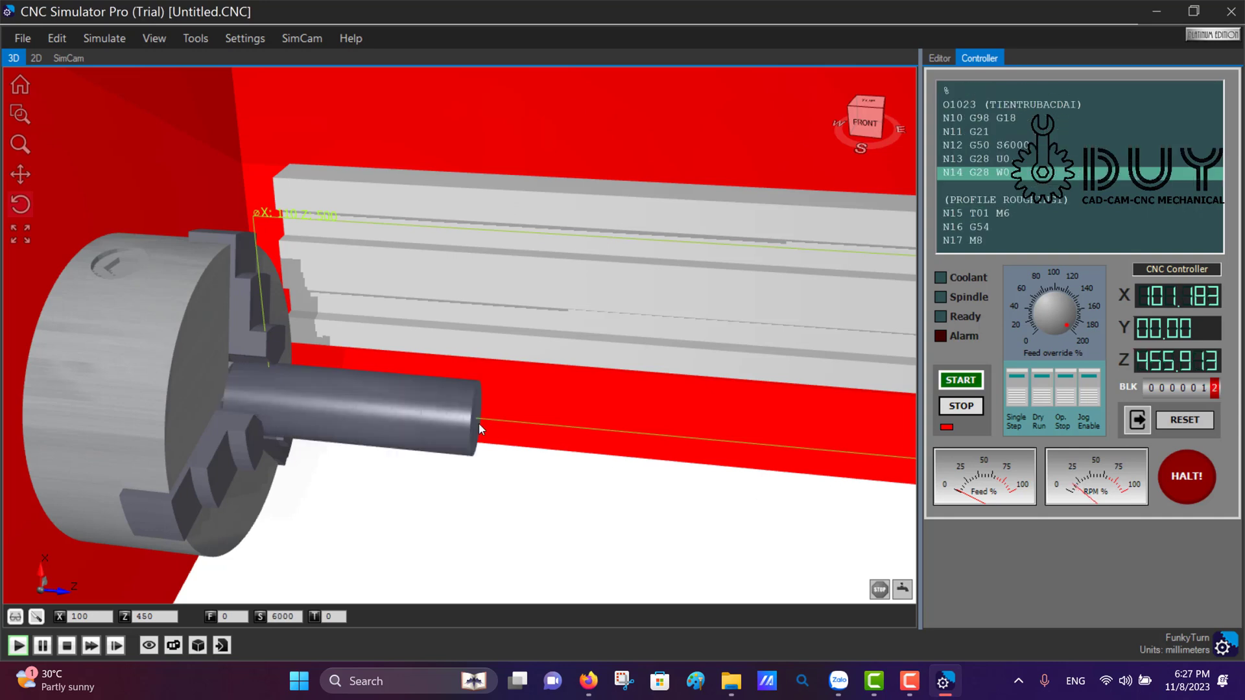
scroll(306, 421, "down", 2)
scroll(306, 421, "down", 2)
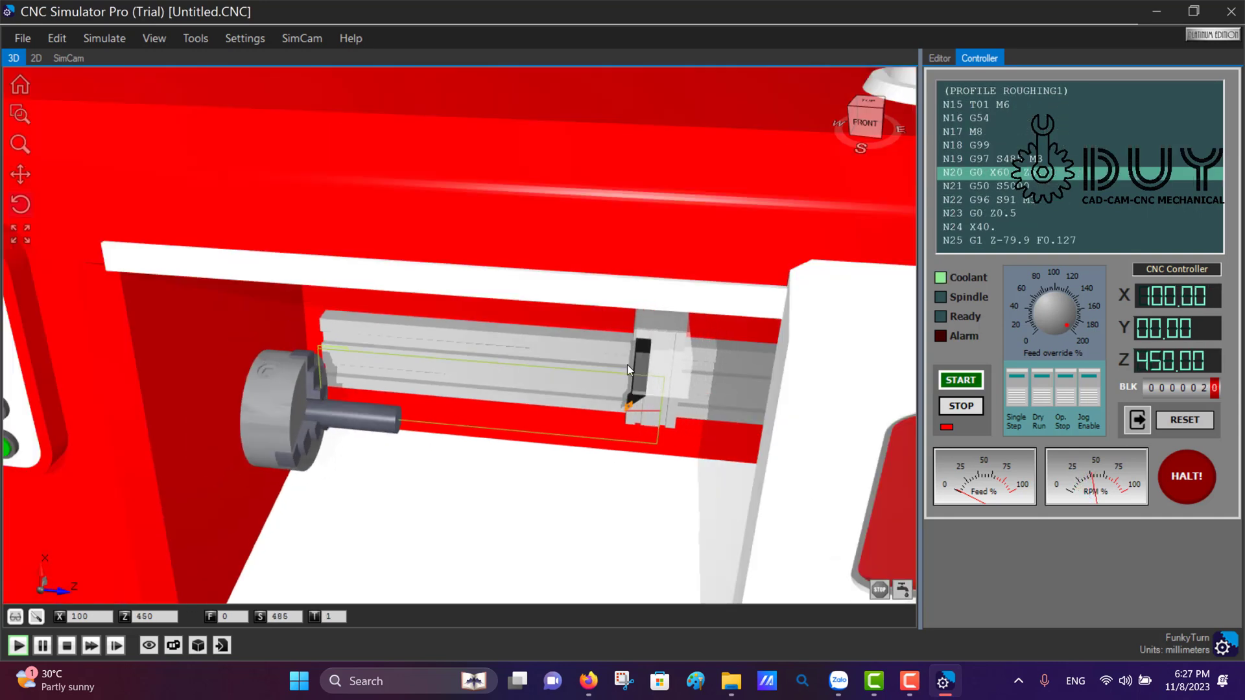
scroll(417, 448, "up", 3)
scroll(166, 438, "up", 2)
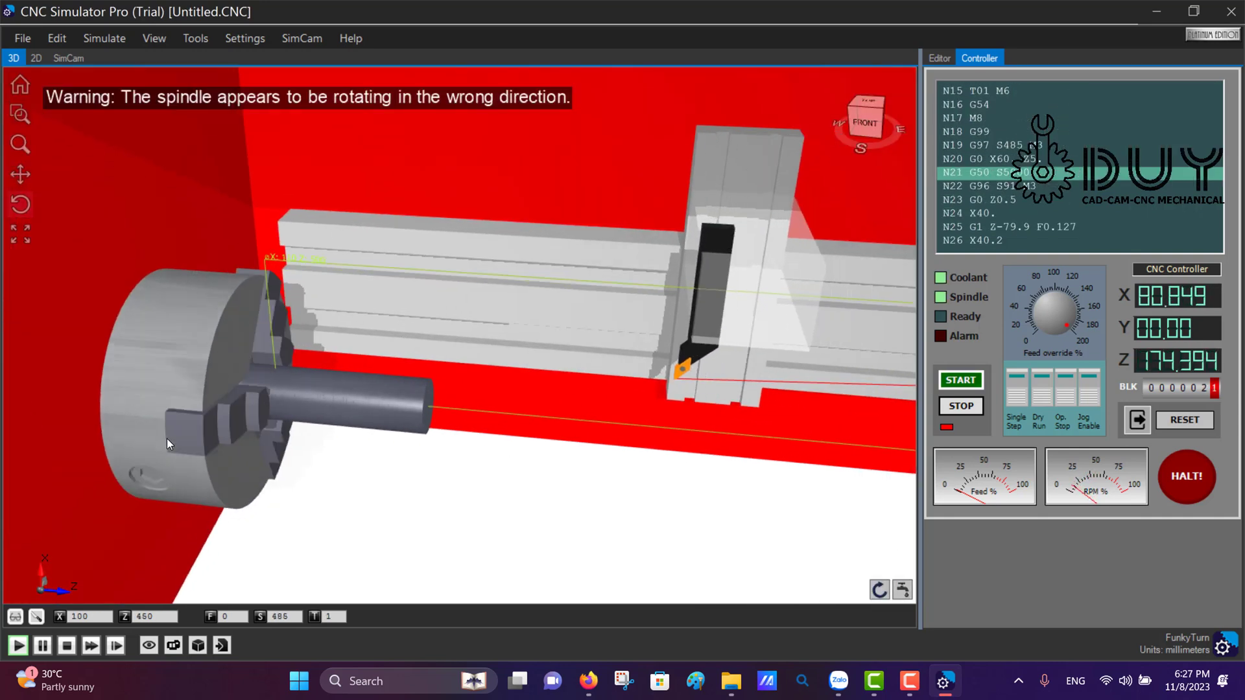
scroll(166, 438, "up", 2)
scroll(166, 439, "up", 2)
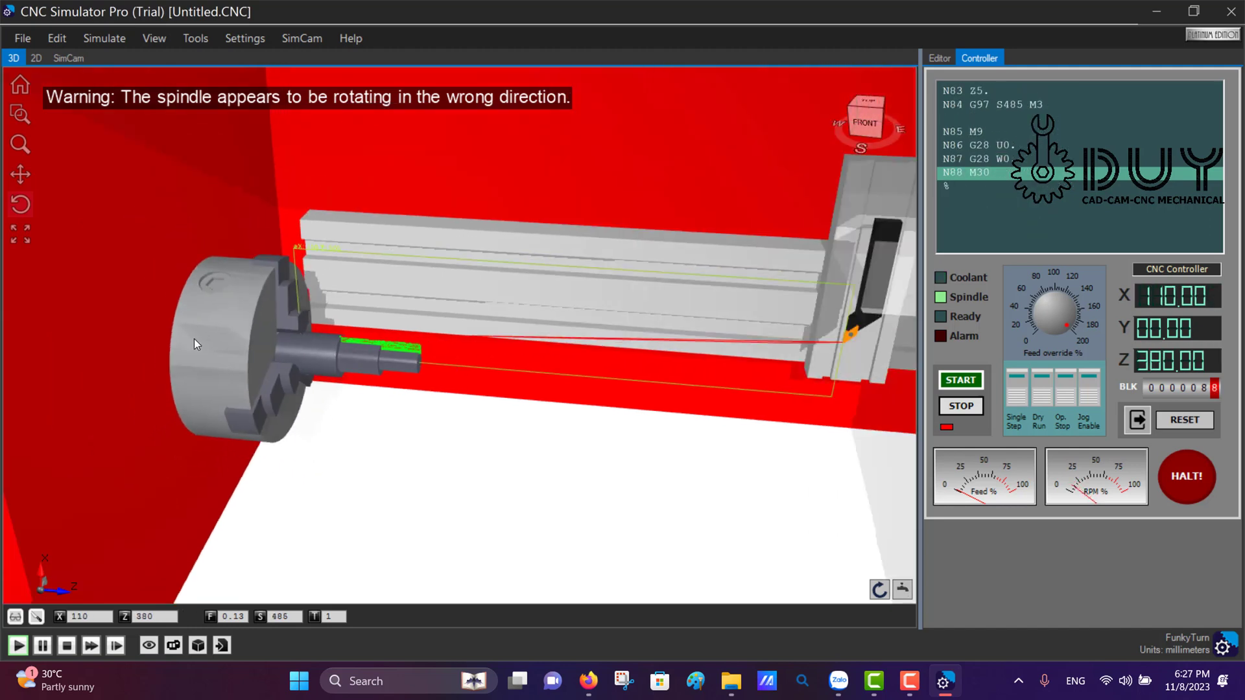
scroll(417, 332, "up", 2)
scroll(389, 380, "up", 2)
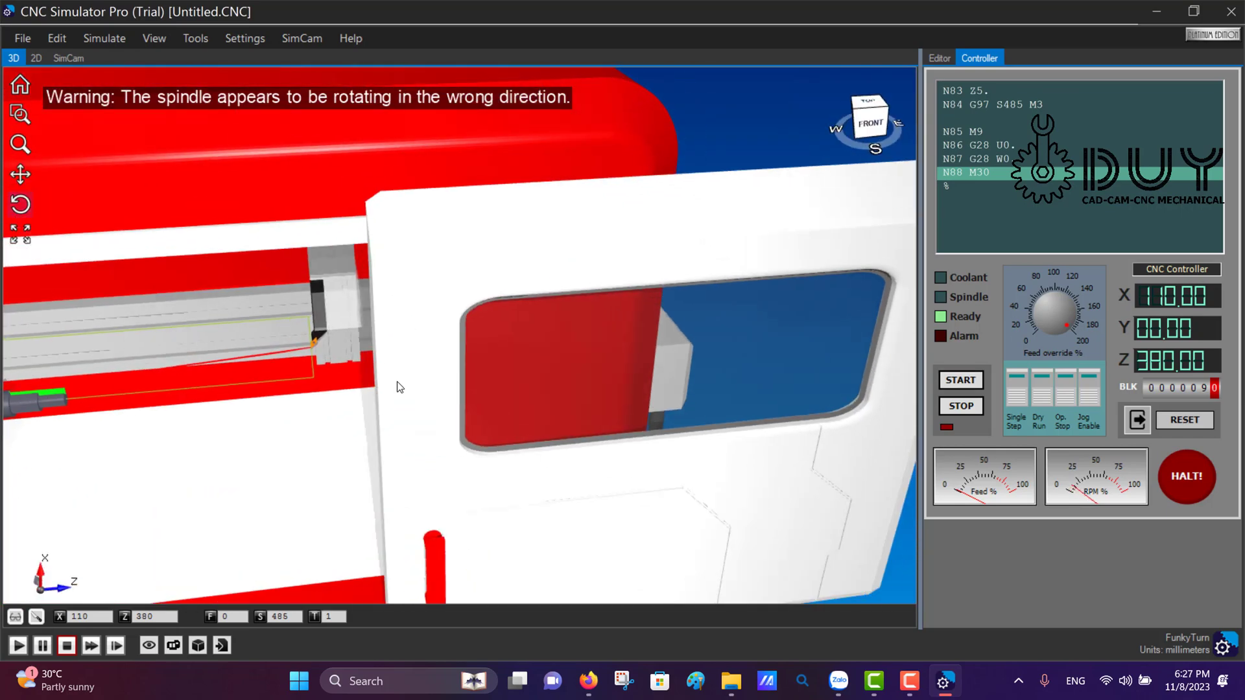
scroll(397, 383, "up", 2)
scroll(364, 399, "up", 2)
scroll(361, 398, "down", 5)
scroll(177, 437, "up", 1)
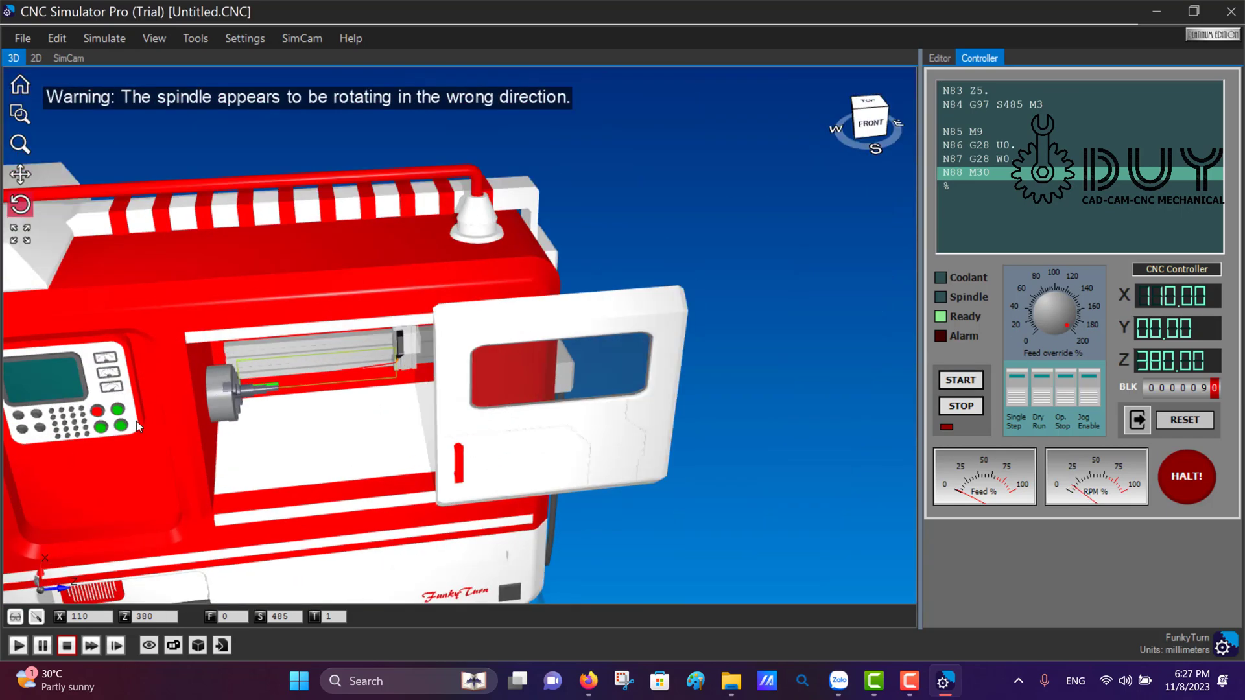
scroll(143, 436, "up", 1)
scroll(111, 431, "up", 1)
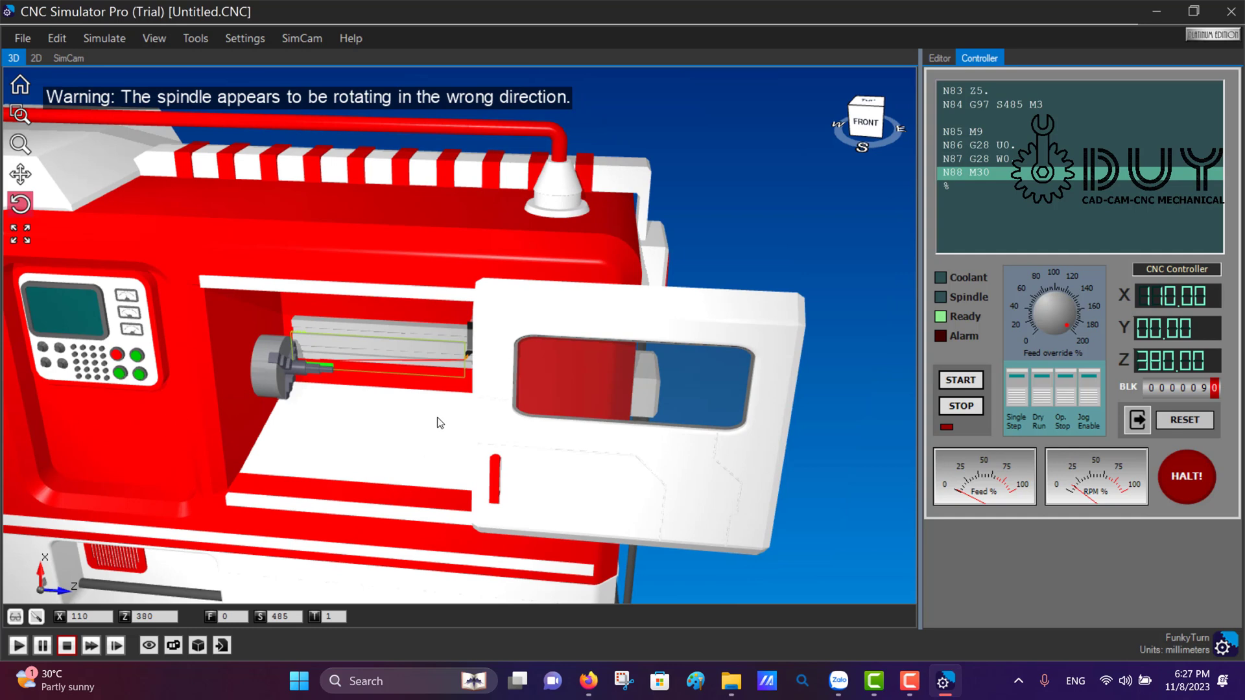
scroll(440, 423, "down", 1)
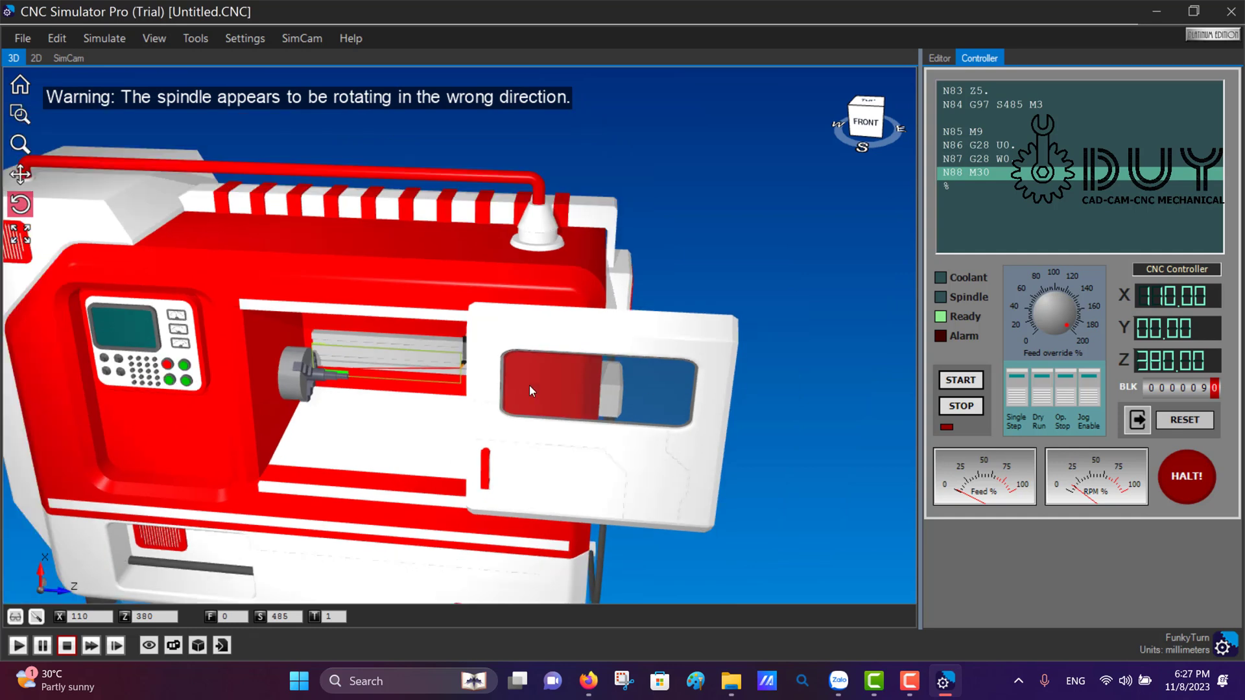